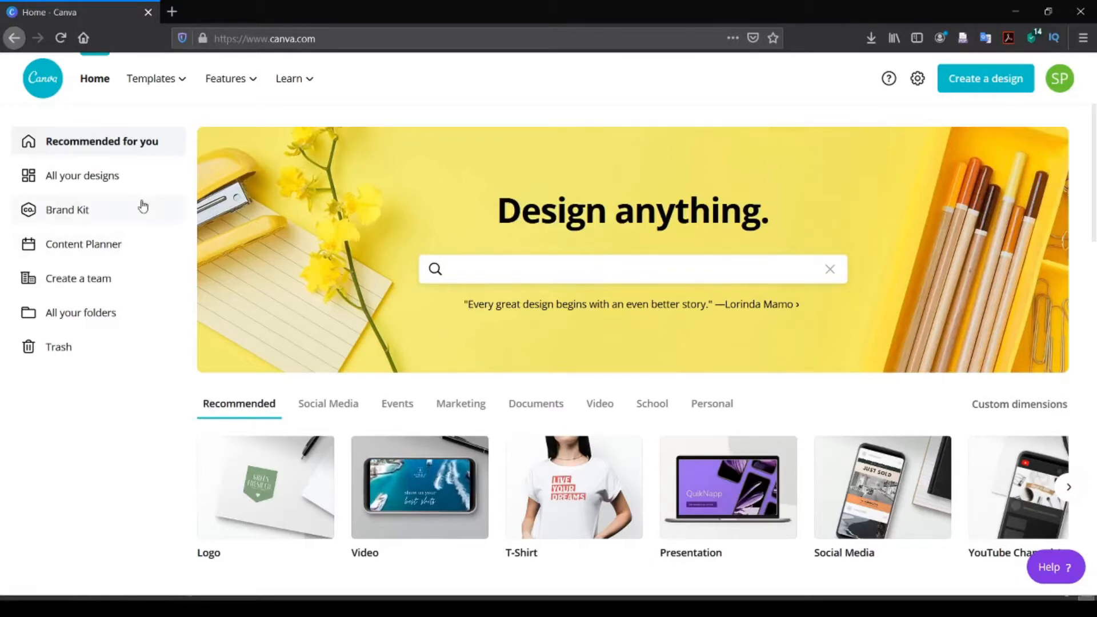
Step: Start a new blank Logo design, 500 × 500 px, from the recommended design types
scroll(252, 301, "down", 2)
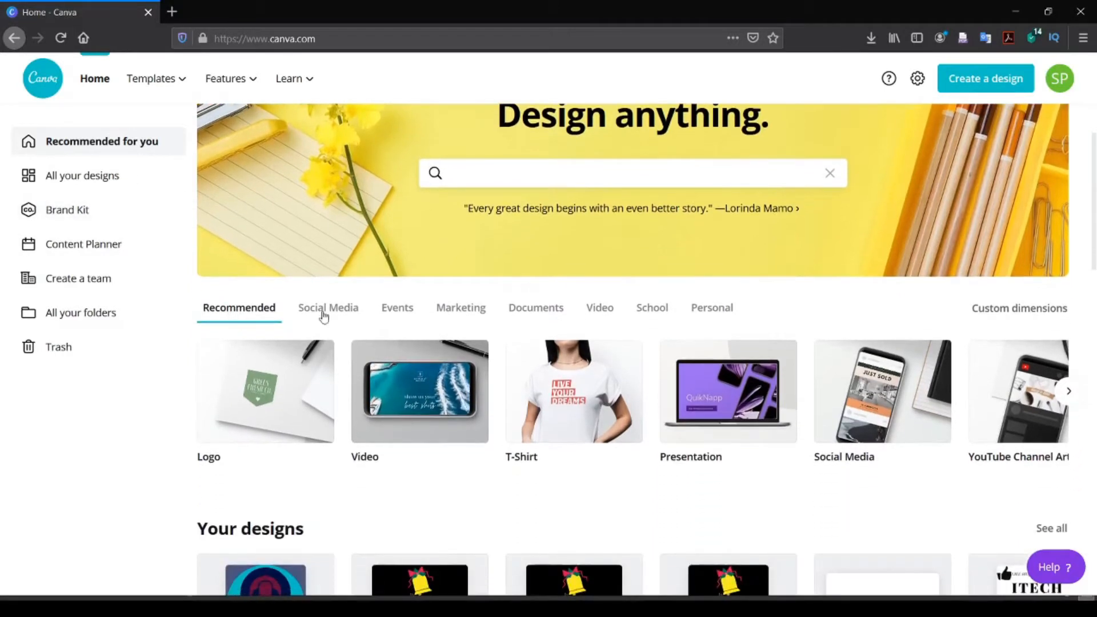
scroll(191, 401, "up", 1)
scroll(190, 402, "up", 1)
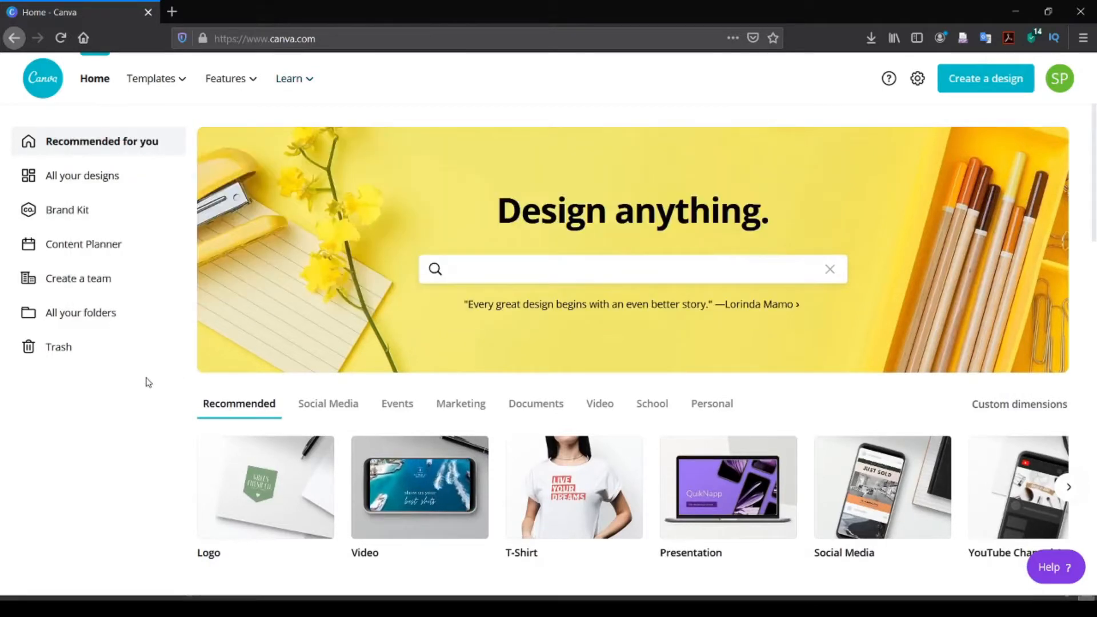
scroll(229, 521, "down", 1)
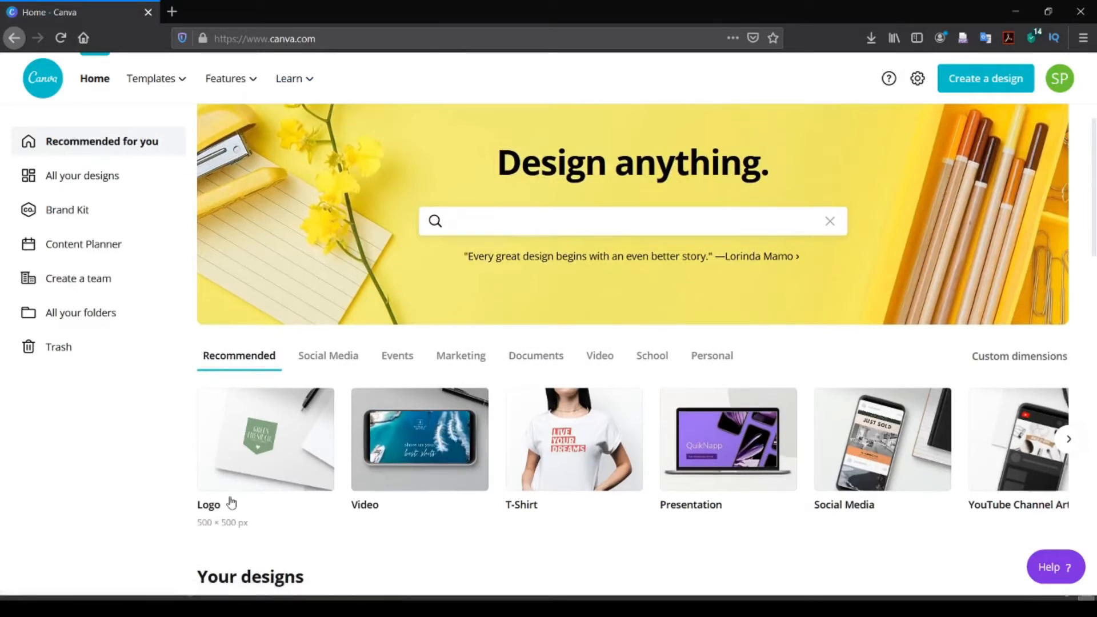
left_click(234, 474)
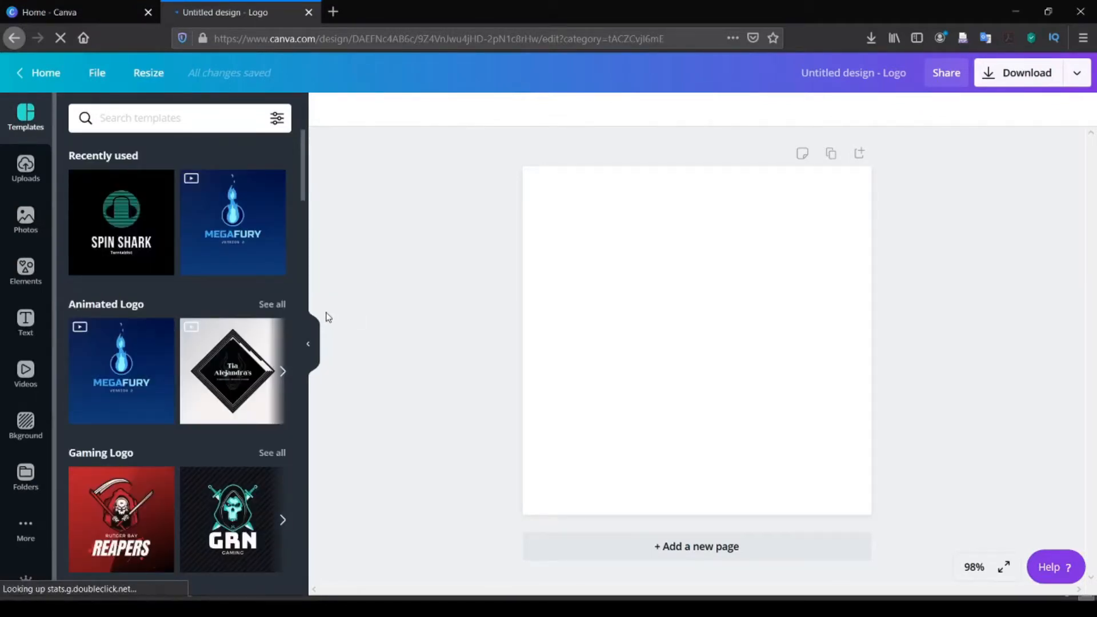
Step: Browse the logo templates and apply the dark green podcast template with the outlined head wearing headphones
scroll(206, 346, "down", 5)
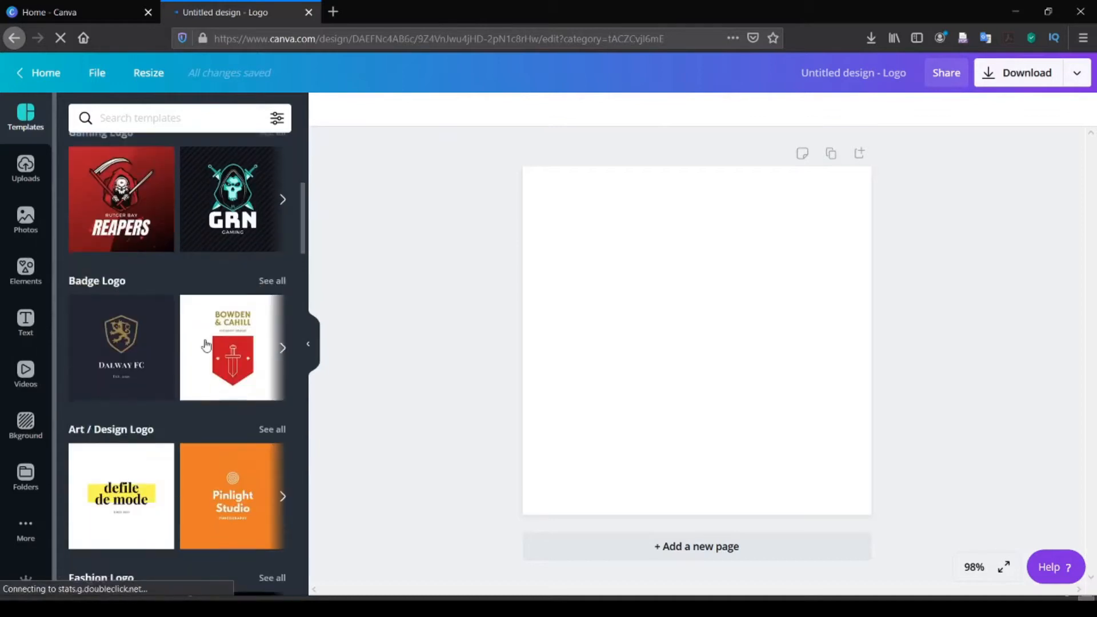
scroll(207, 346, "down", 4)
scroll(206, 346, "down", 5)
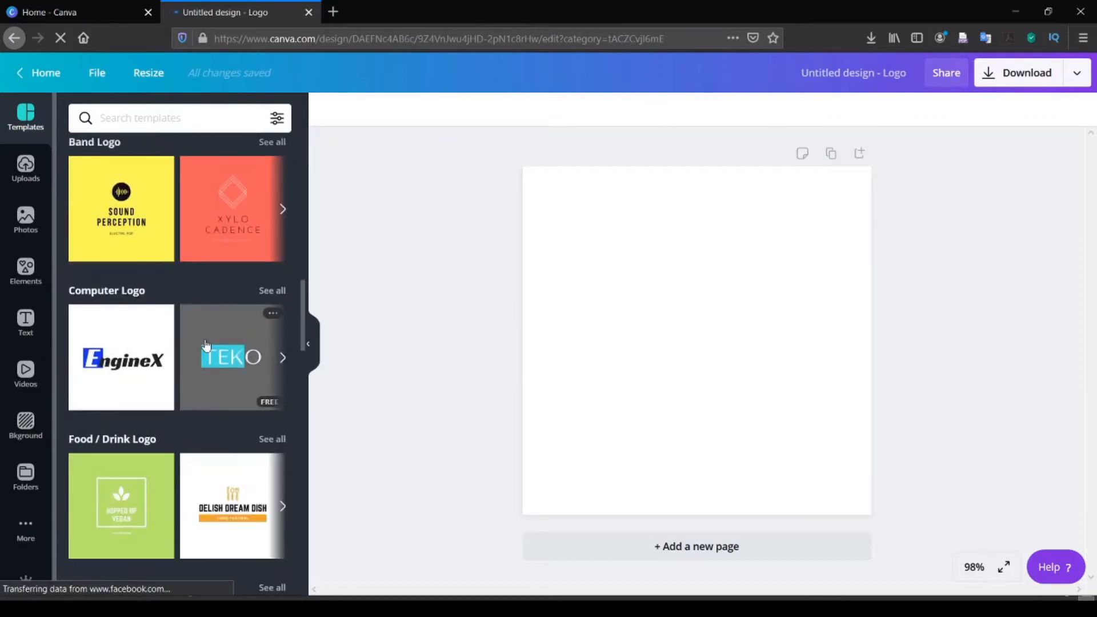
scroll(206, 346, "down", 5)
scroll(206, 346, "down", 5)
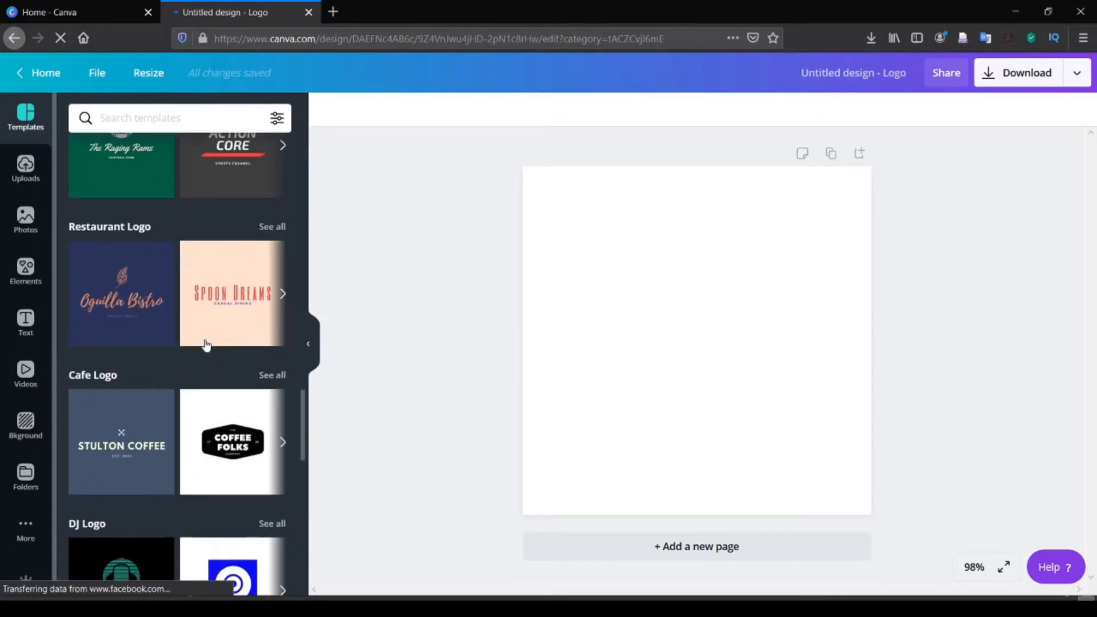
scroll(206, 344, "down", 4)
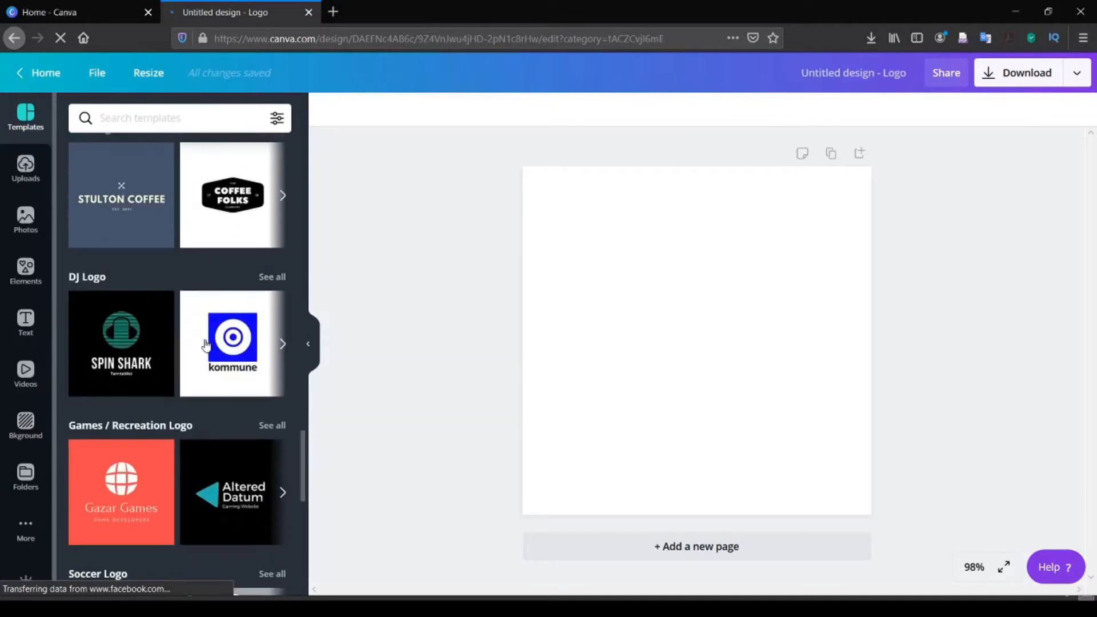
scroll(207, 346, "down", 3)
scroll(207, 346, "down", 4)
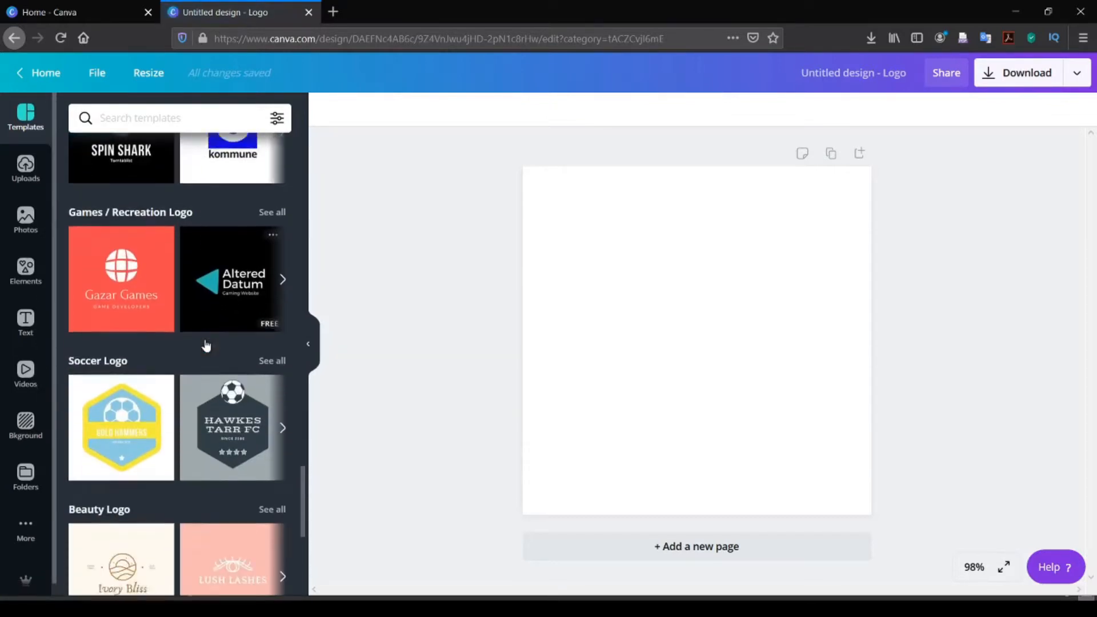
scroll(207, 346, "down", 4)
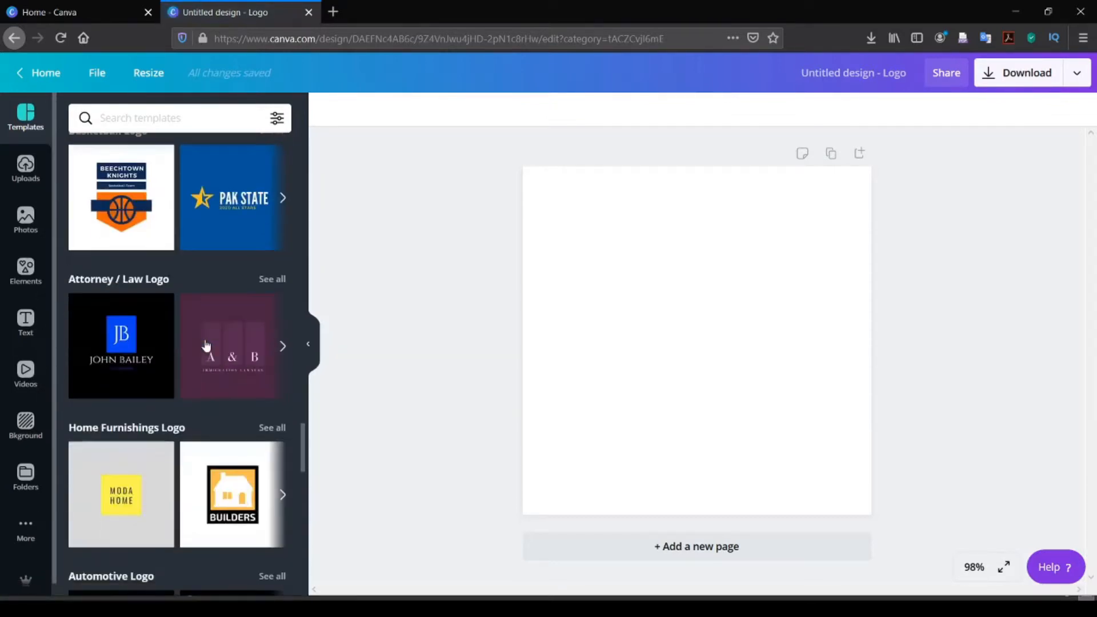
scroll(206, 345, "down", 4)
scroll(207, 345, "down", 4)
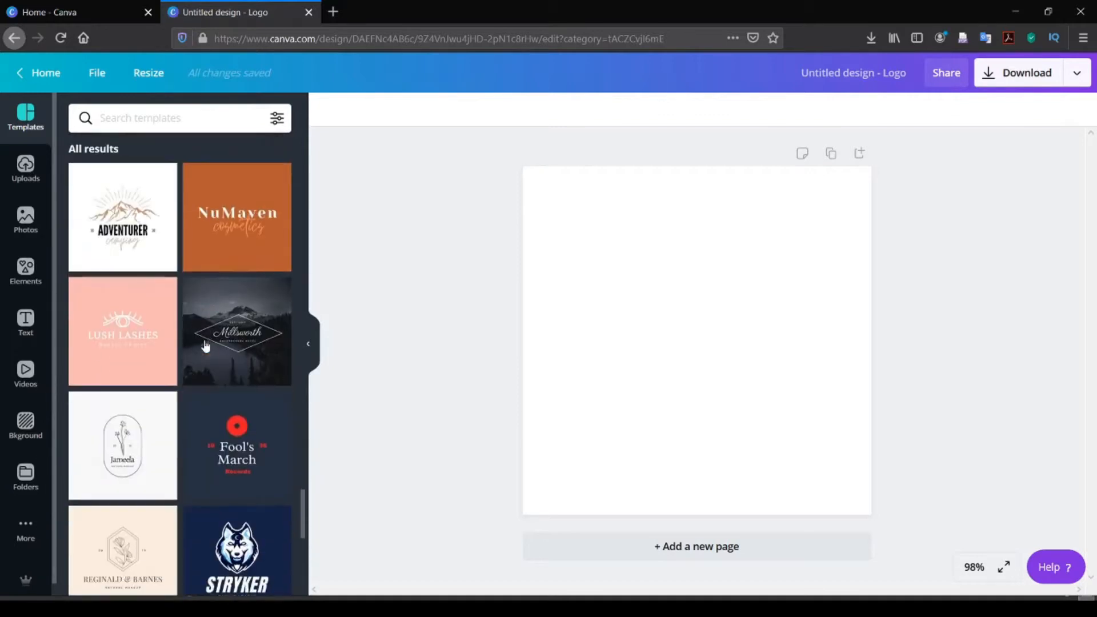
scroll(206, 345, "down", 3)
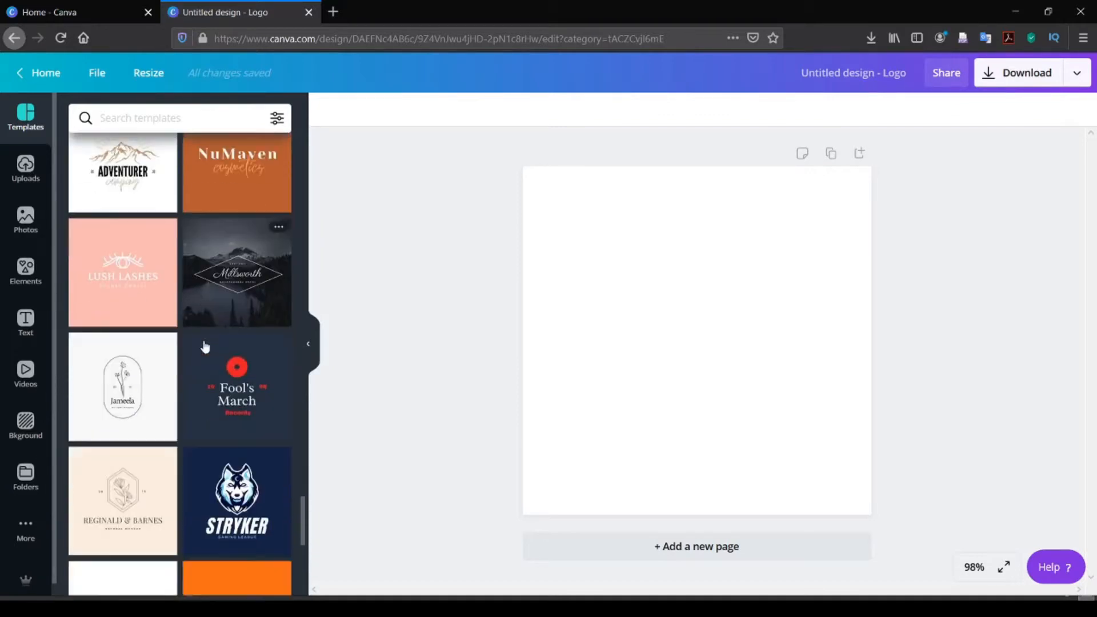
scroll(205, 346, "down", 4)
scroll(204, 346, "down", 2)
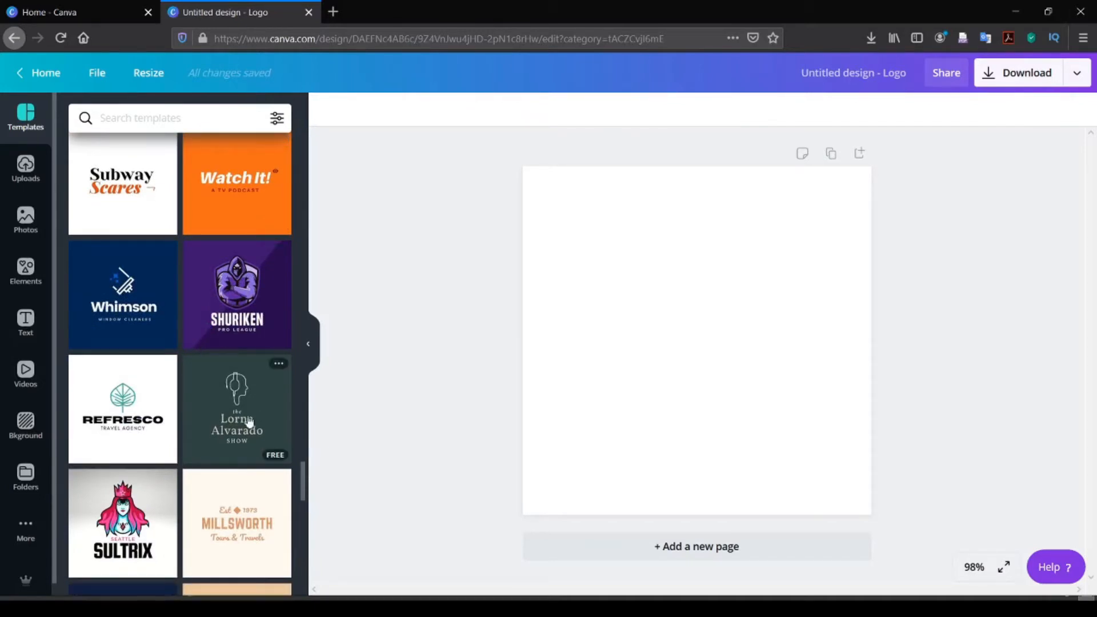
left_click(234, 403)
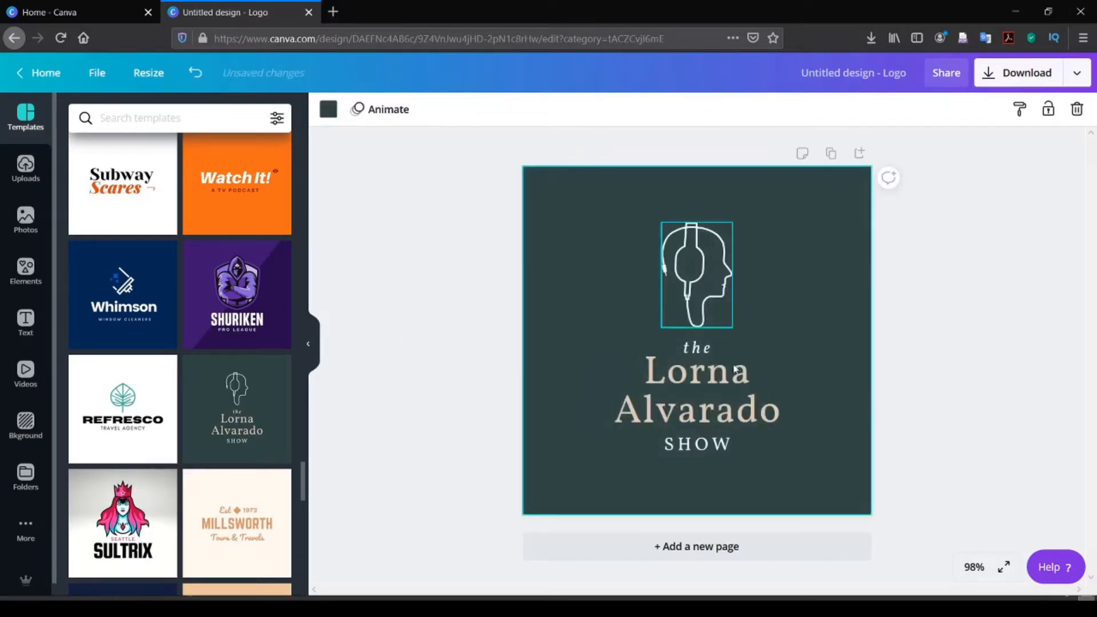
Step: Delete the show name, the word "SHOW" and the word "the" from the logo, keeping only the headphone graphic
left_click(724, 387)
key("Delete")
left_click(708, 440)
key("Delete")
left_click(694, 349)
key("Delete")
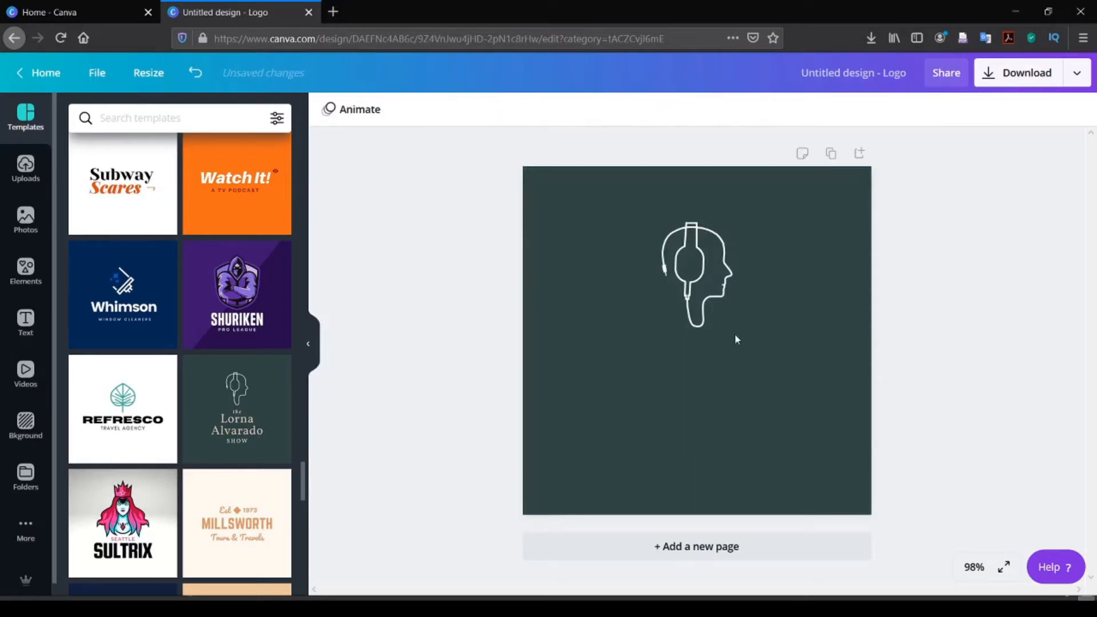
Step: Enlarge the headphone head graphic to about half the canvas height and move it near the upper edge
left_click(715, 320)
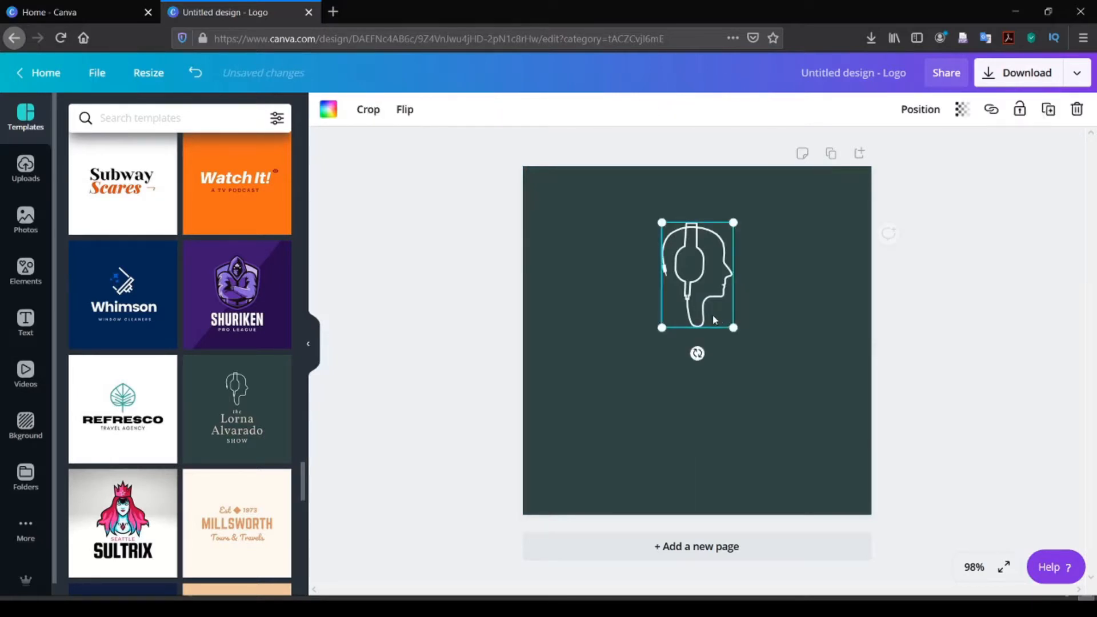
left_click_drag(736, 328, 792, 414)
left_click_drag(751, 351, 731, 307)
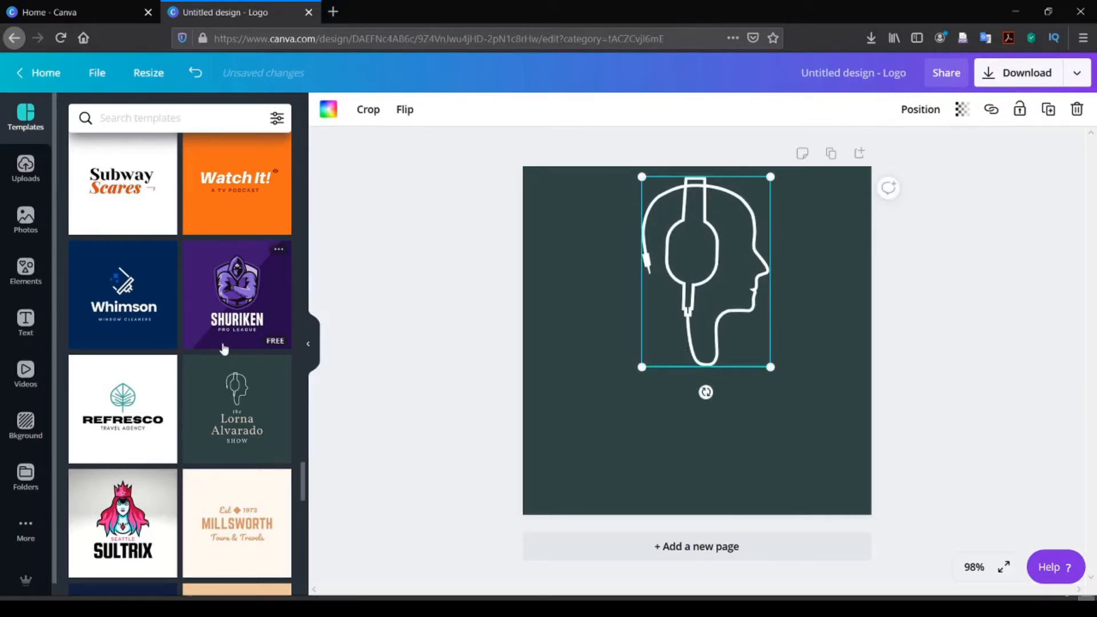
Step: Try applying the Subway Scares template over the page and clearing the page's contents, undoing both changes
scroll(218, 372, "down", 4)
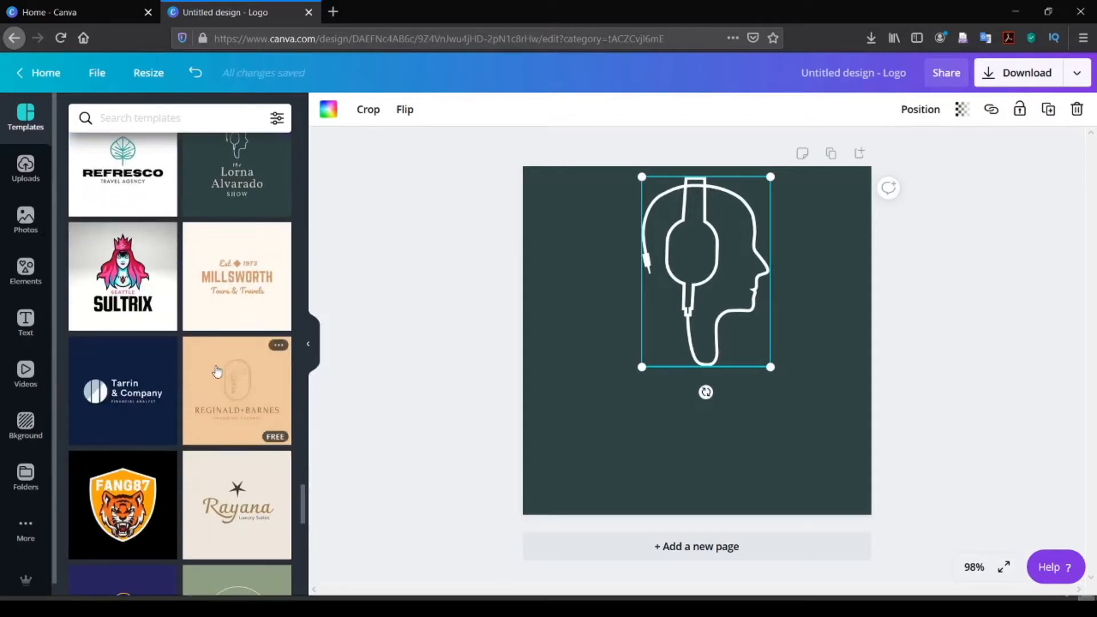
scroll(217, 372, "down", 3)
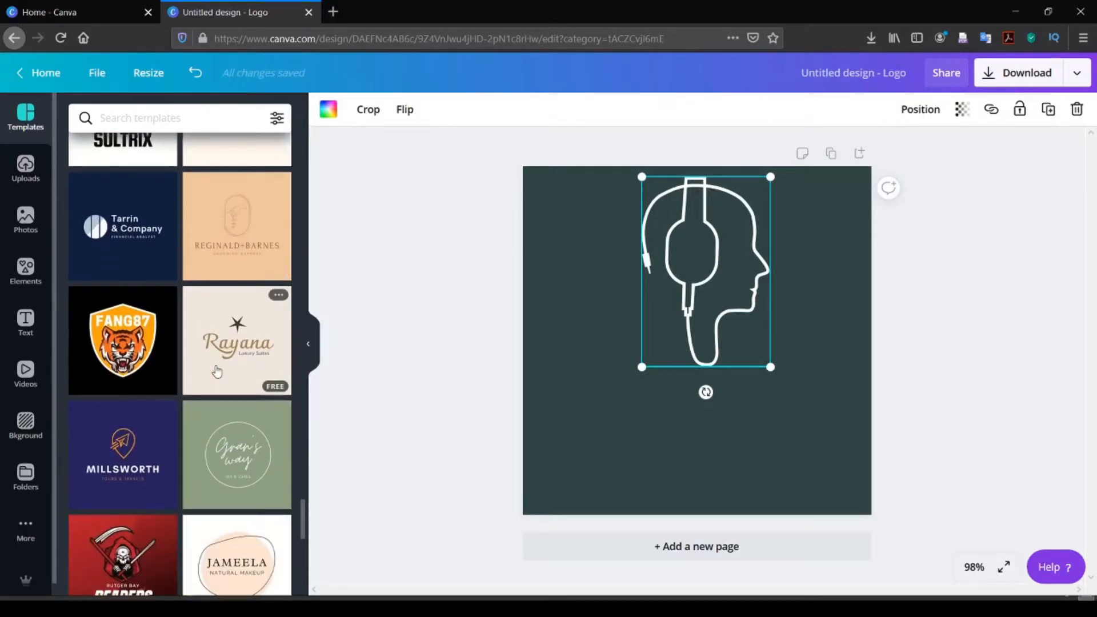
scroll(217, 372, "up", 5)
scroll(139, 338, "up", 6)
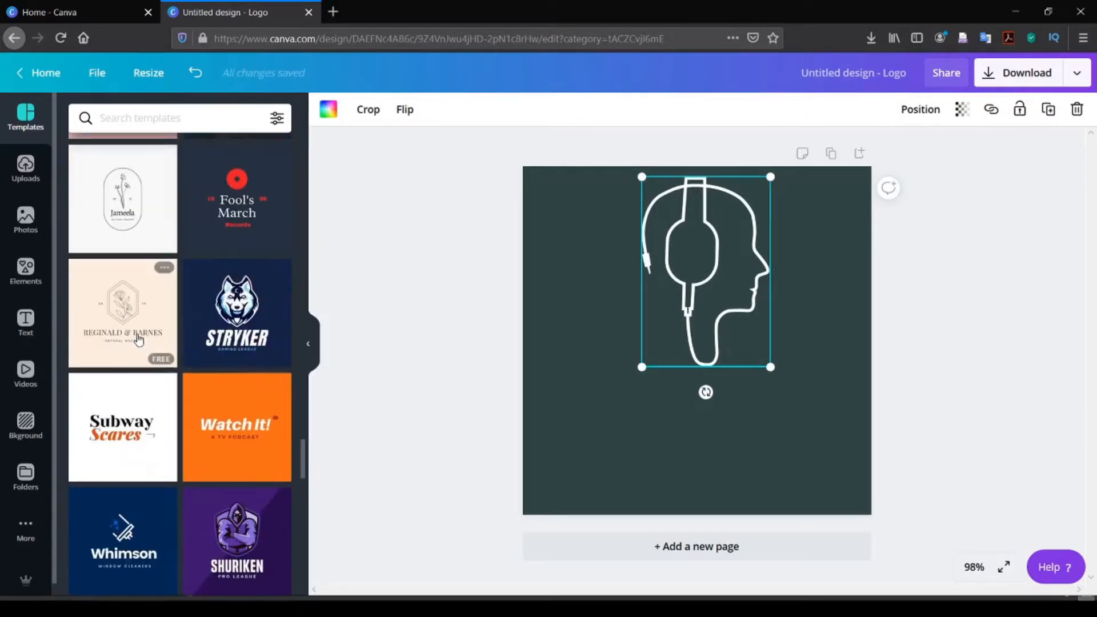
left_click(133, 424)
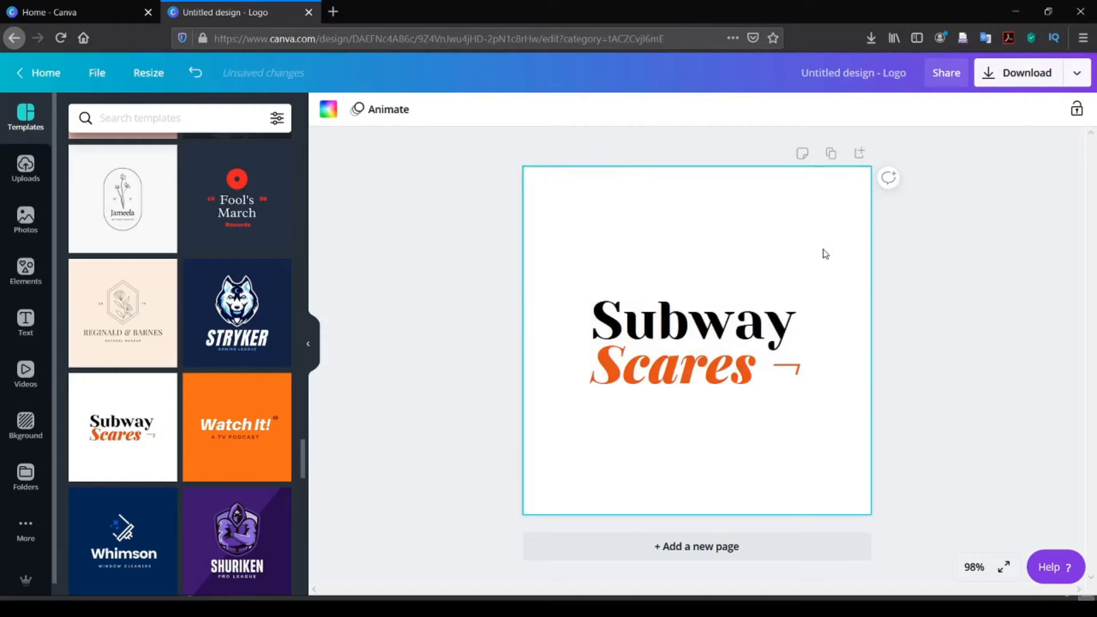
key("ctrl+z")
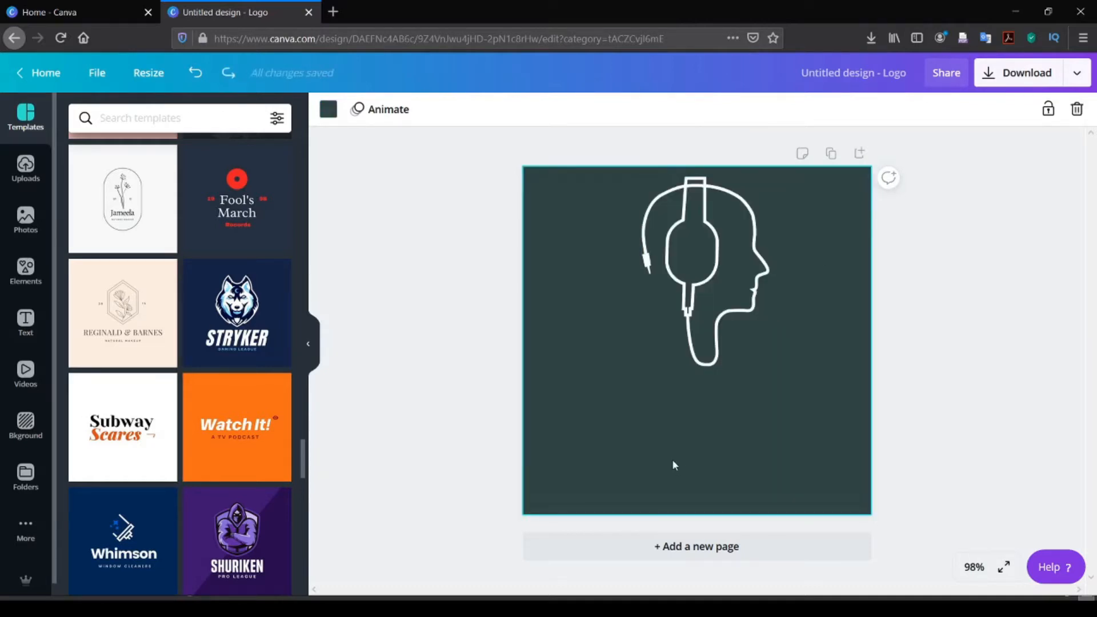
key("Delete")
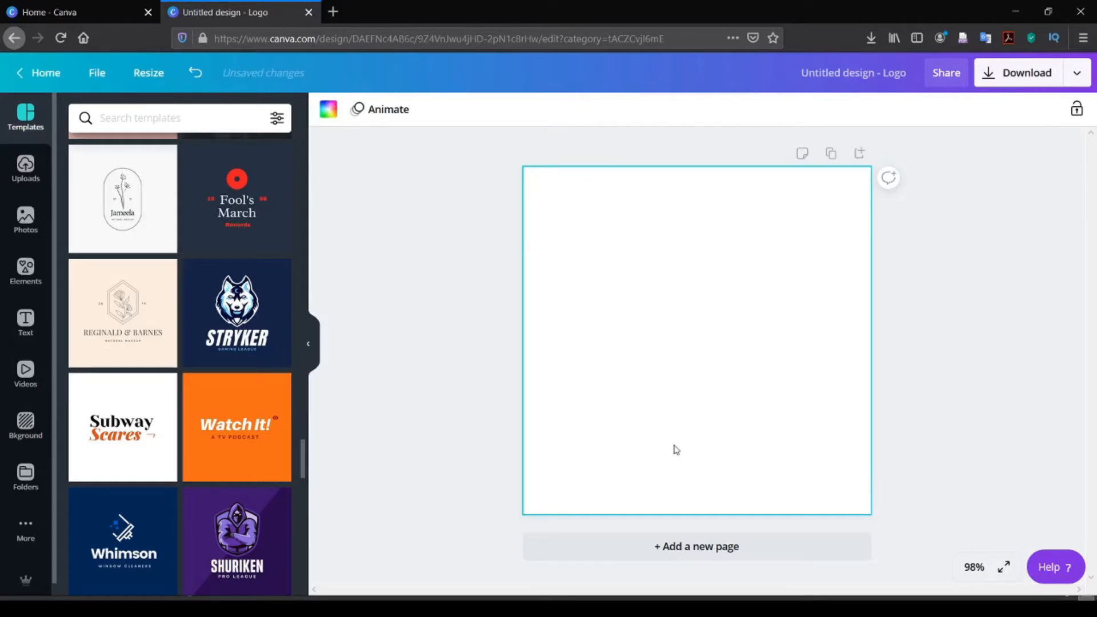
key("ctrl+z")
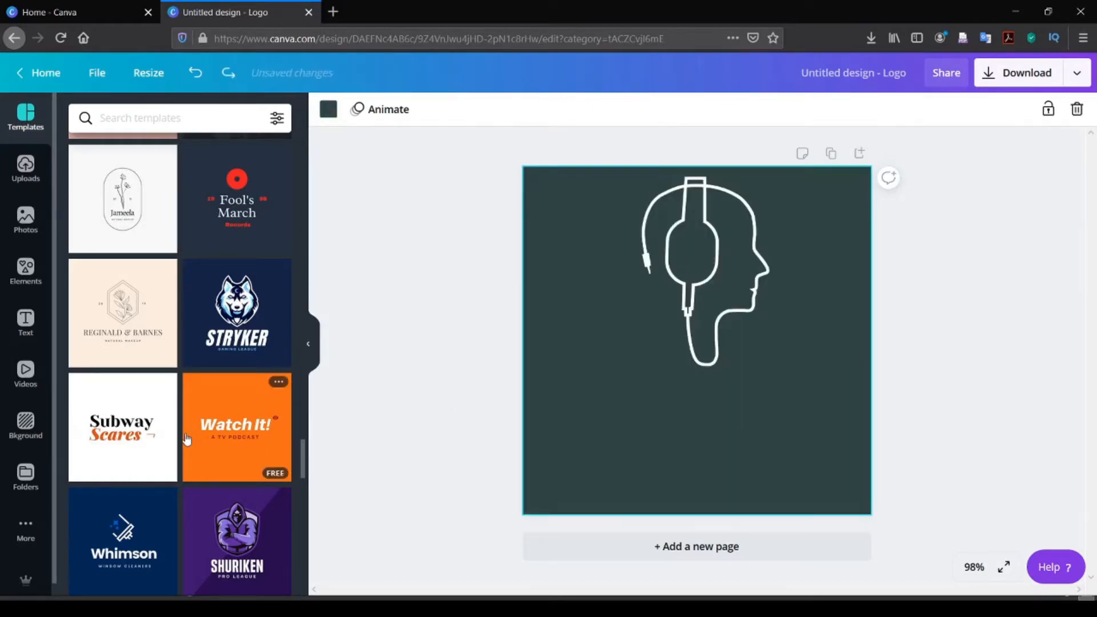
Step: Add a second page and apply the Subway Scares template to it
left_click(686, 545)
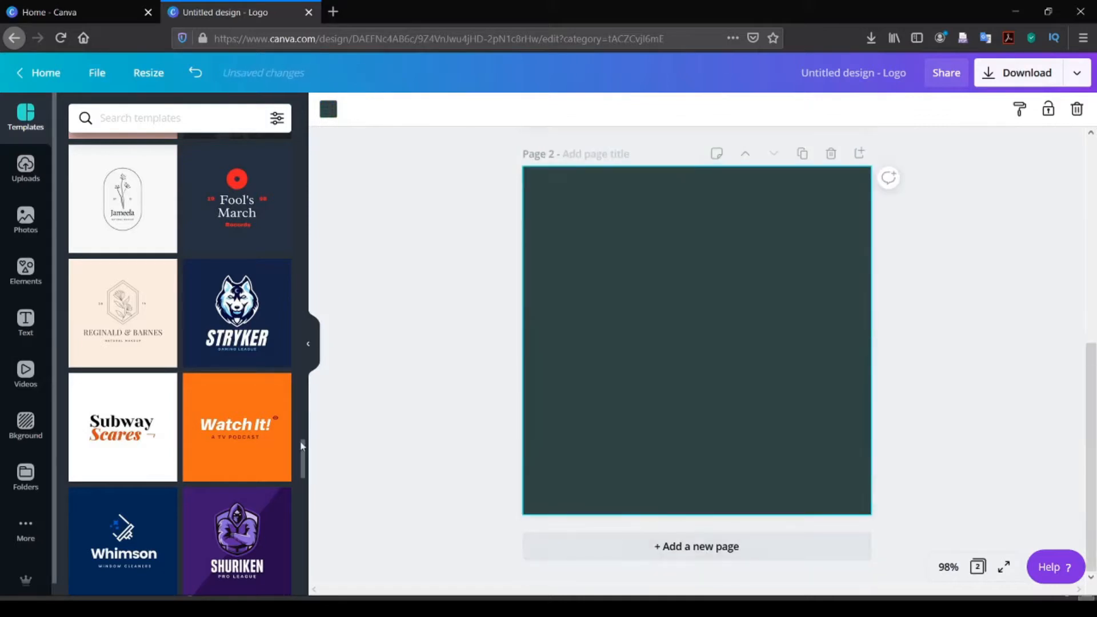
left_click(123, 428)
scroll(499, 417, "up", 2)
scroll(499, 417, "up", 1)
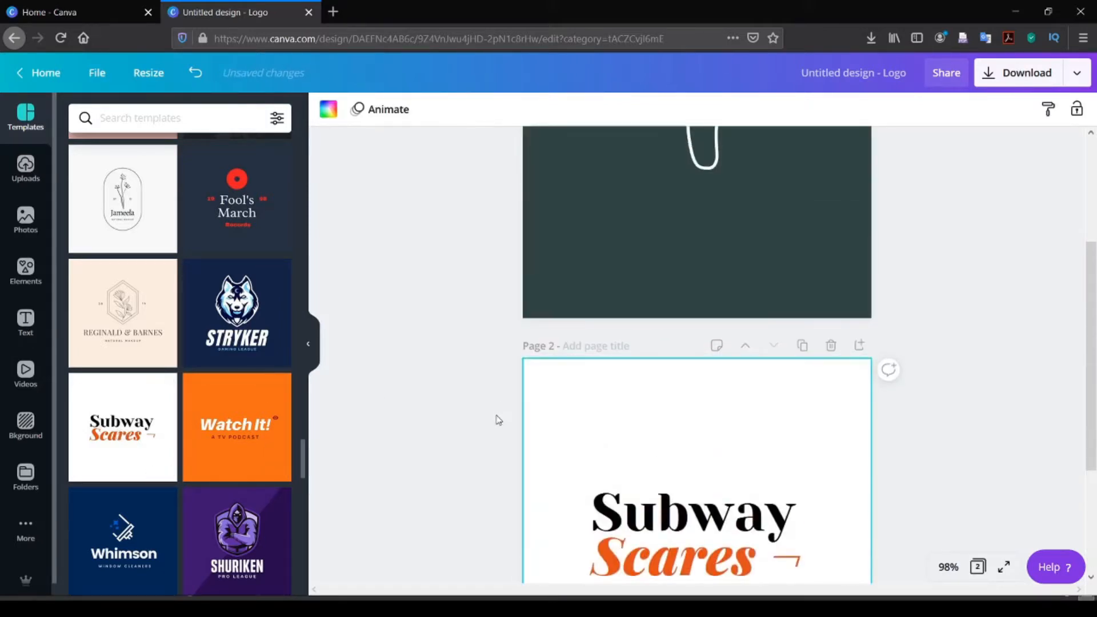
Step: Copy the "Subway Scares" text from page 2 to page 1 and place it below the headphone graphic
left_click(681, 539)
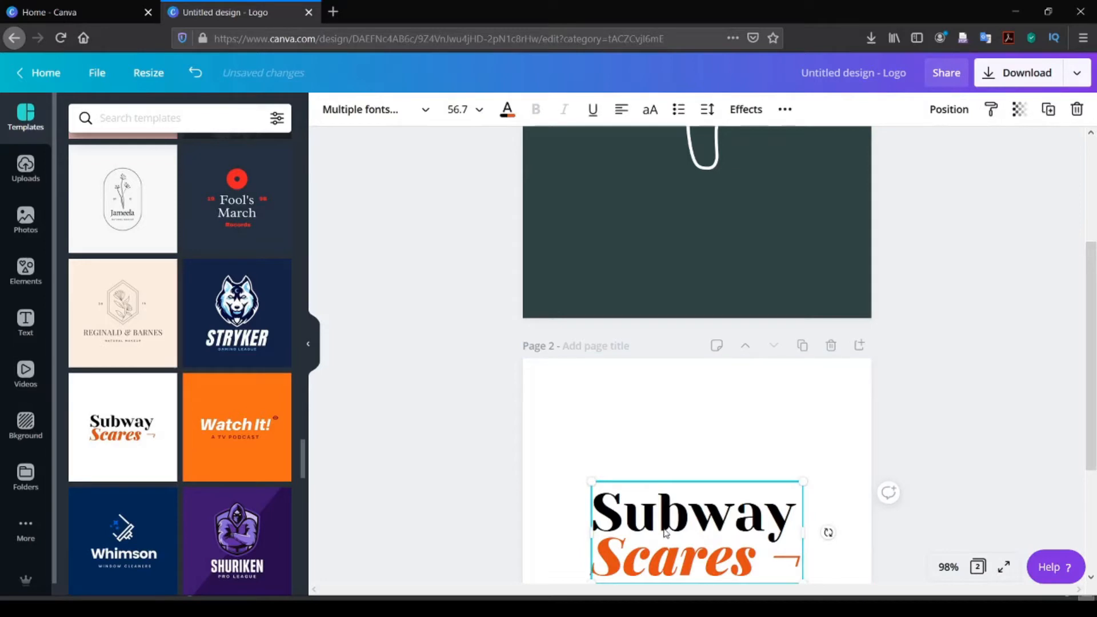
scroll(660, 533, "up", 3)
left_click(670, 438)
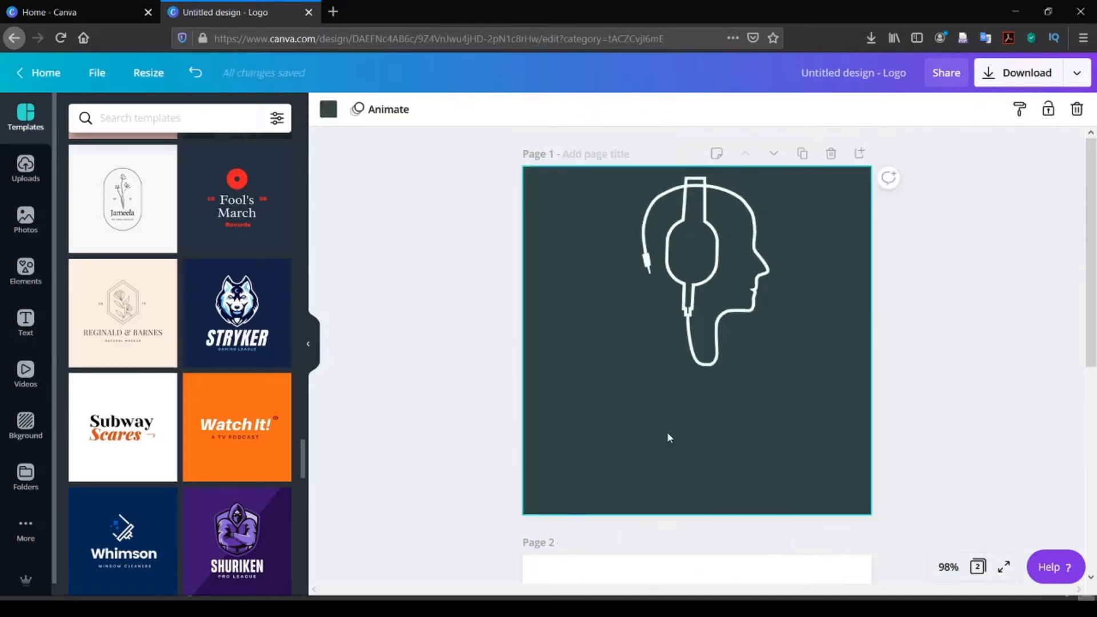
key("ctrl+v")
mouse_move(655, 342)
left_mouse_down()
mouse_move(655, 430)
mouse_move(663, 426)
left_mouse_up()
Step: Replace "Subway" with "Bachelor" on page 1 and enlarge the text box so the word fits on one line
double_click(694, 409)
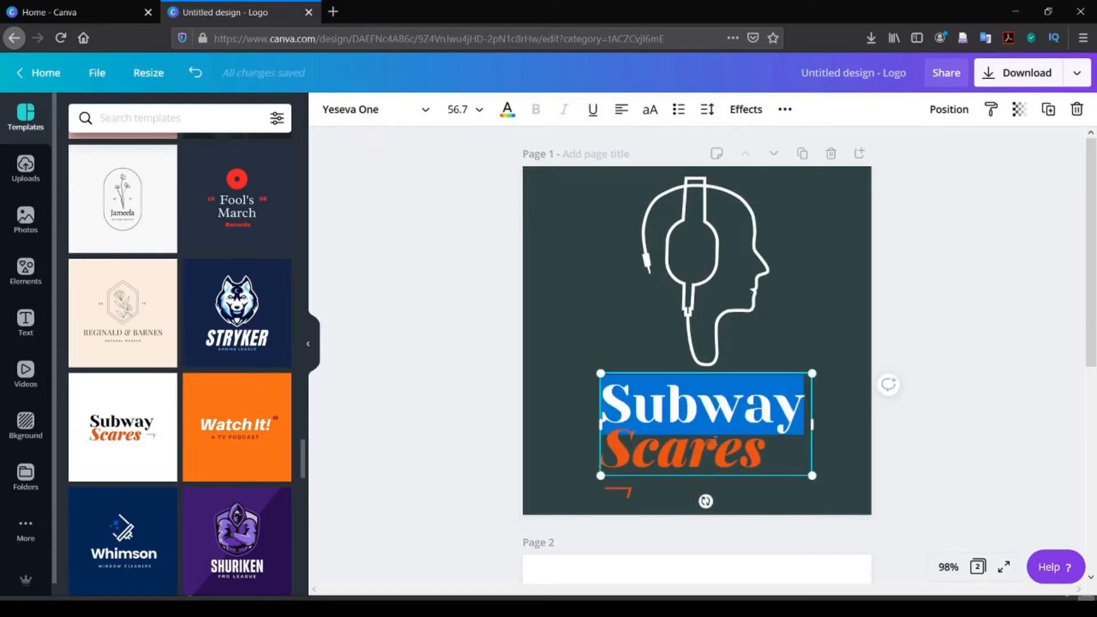
type("ba")
key("BackSpace")
key("BackSpace")
type("Bachelo")
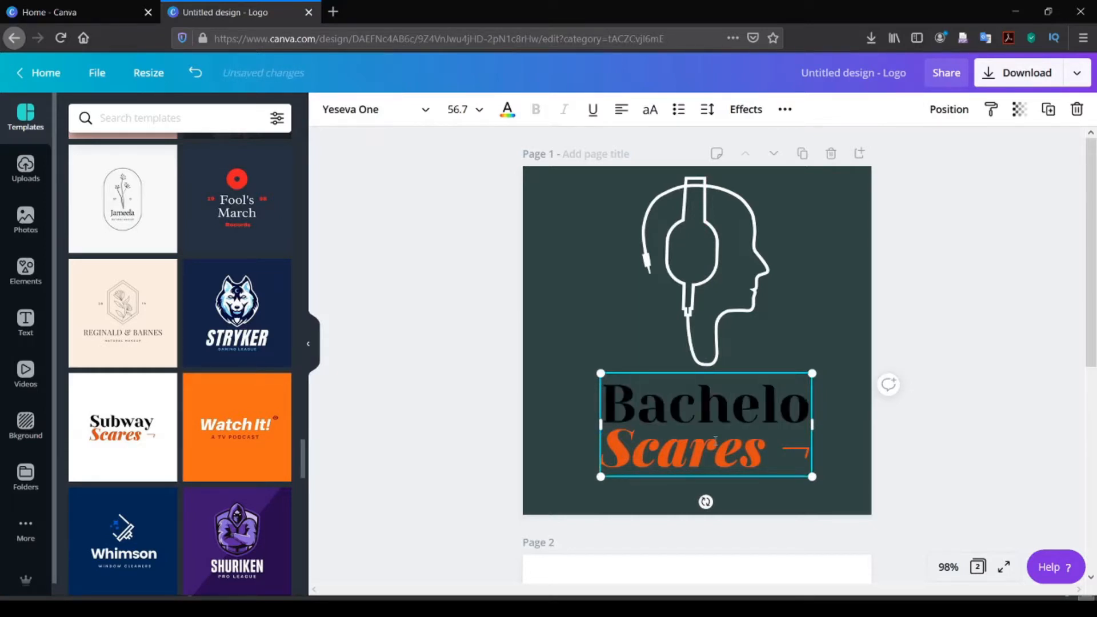
type("r")
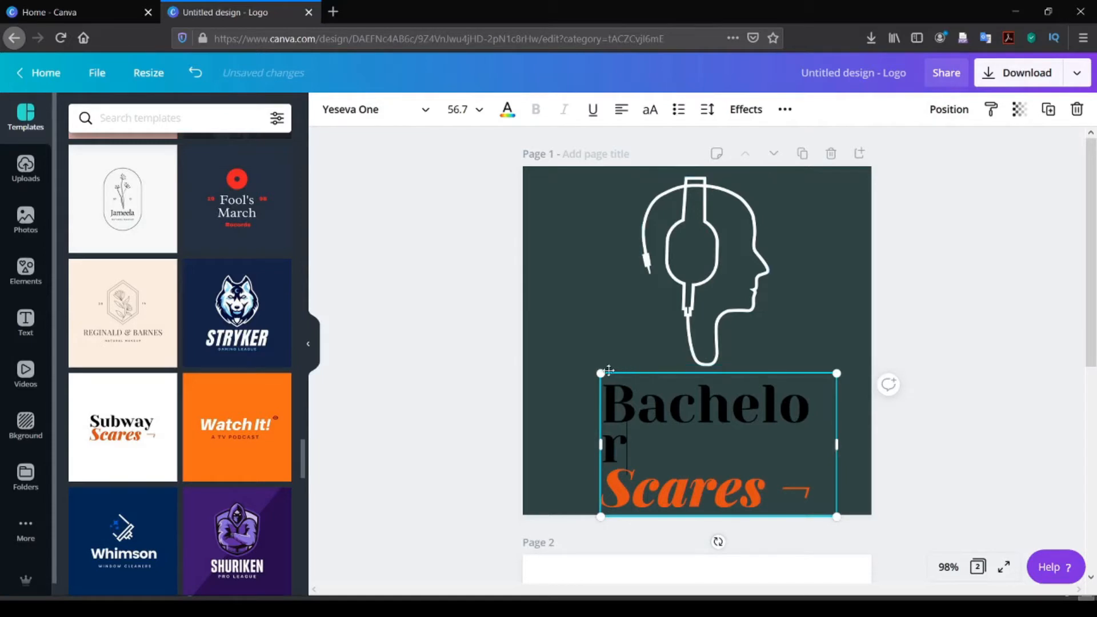
left_click_drag(601, 374, 576, 359)
left_click_drag(842, 435, 854, 437)
Step: Replace "Scares" with the person's first name and remove the orange angled symbol after it
double_click(725, 457)
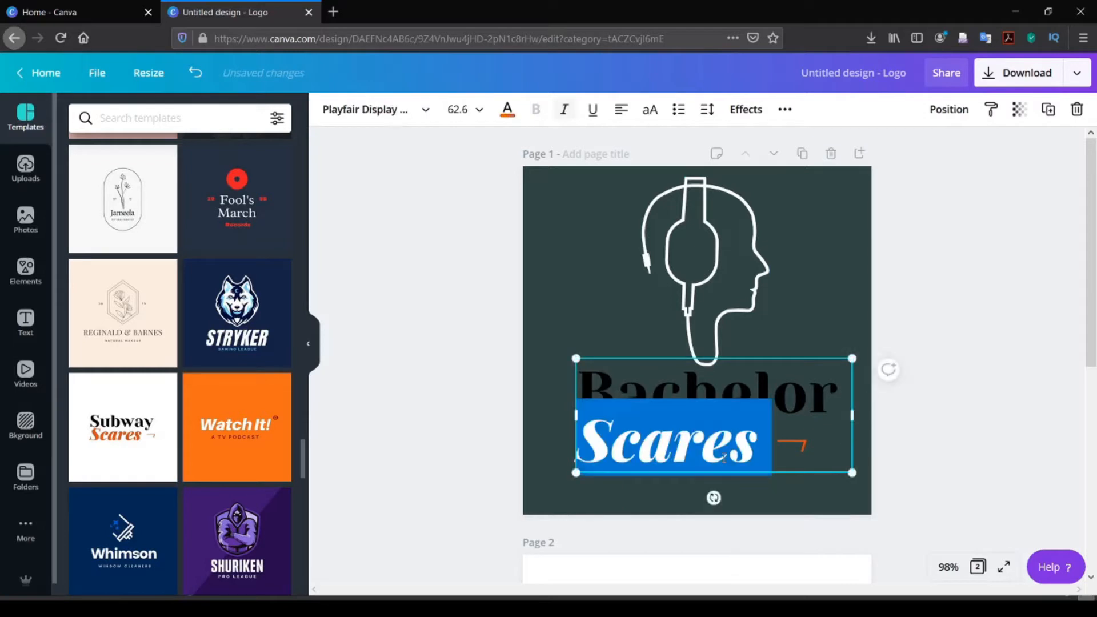
type("Sam")
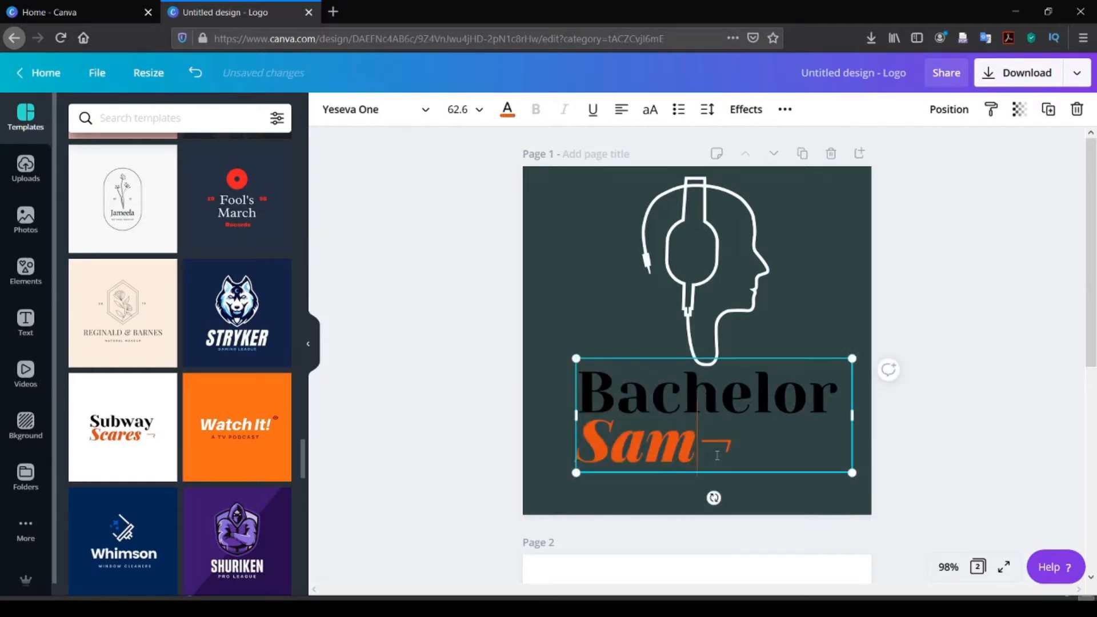
double_click(730, 437)
key("BackSpace")
double_click(652, 451)
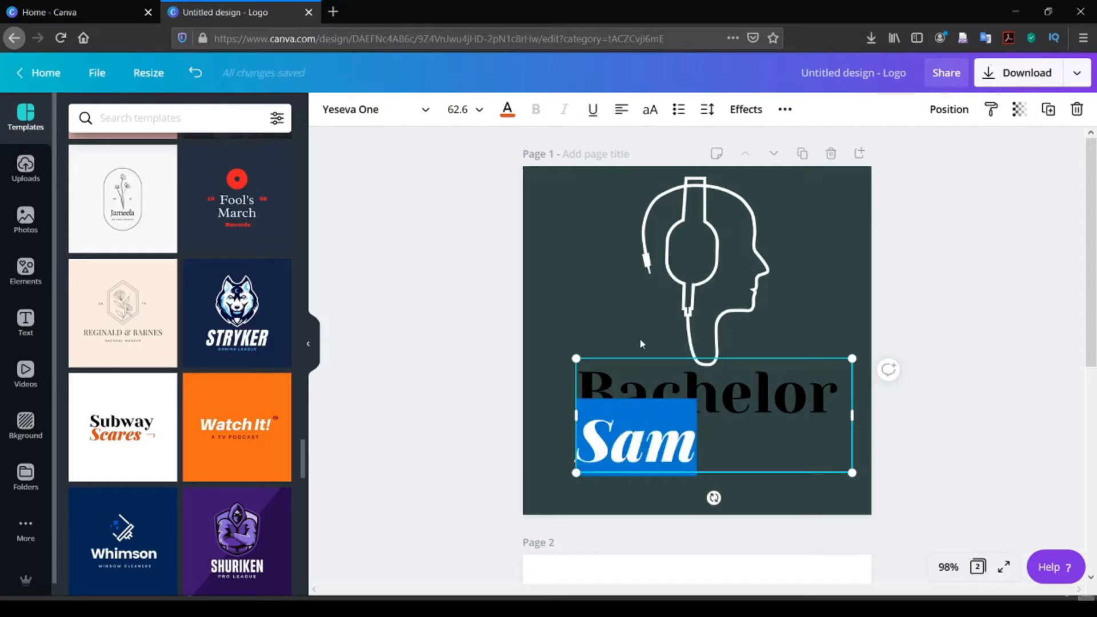
left_click(750, 398)
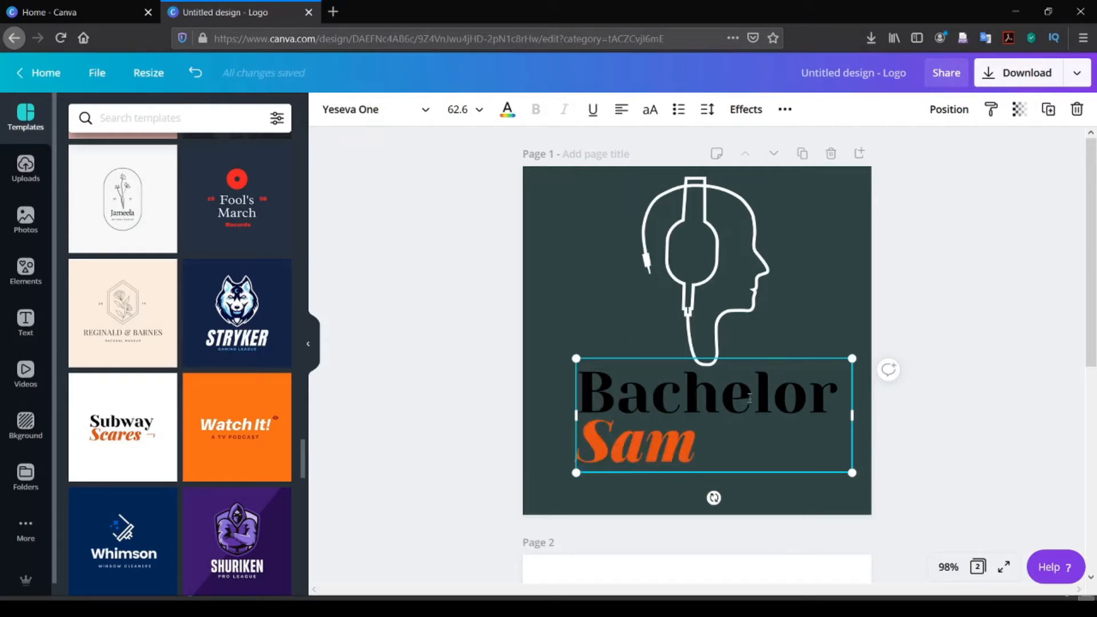
Step: Justify the word "Bachelor" and centre the orange first name beneath it
left_click(623, 110)
left_click(623, 110)
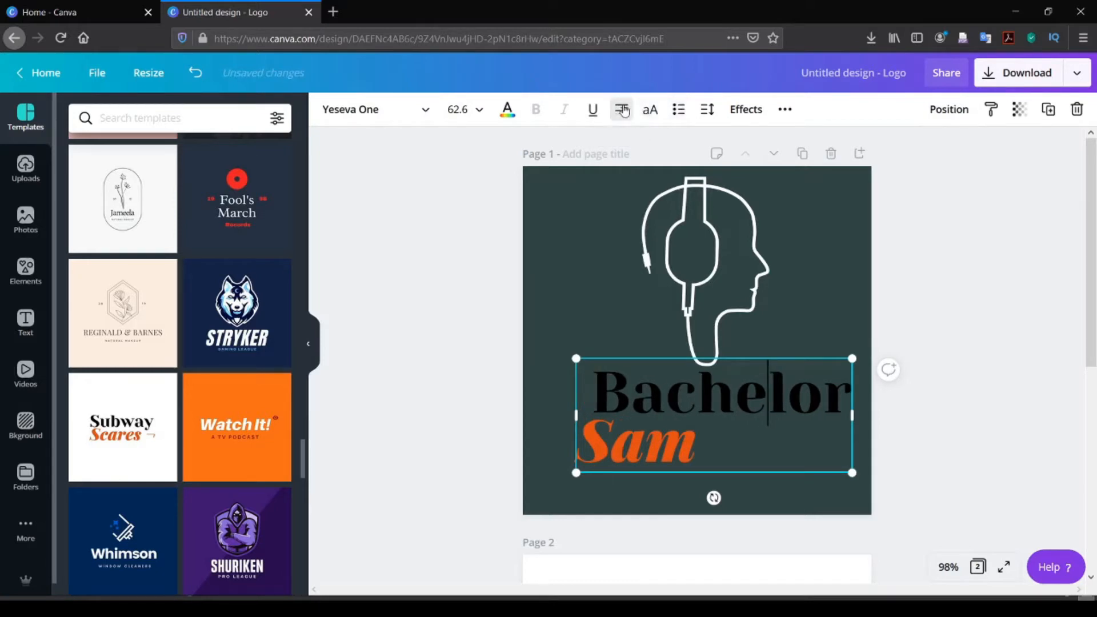
left_click(623, 109)
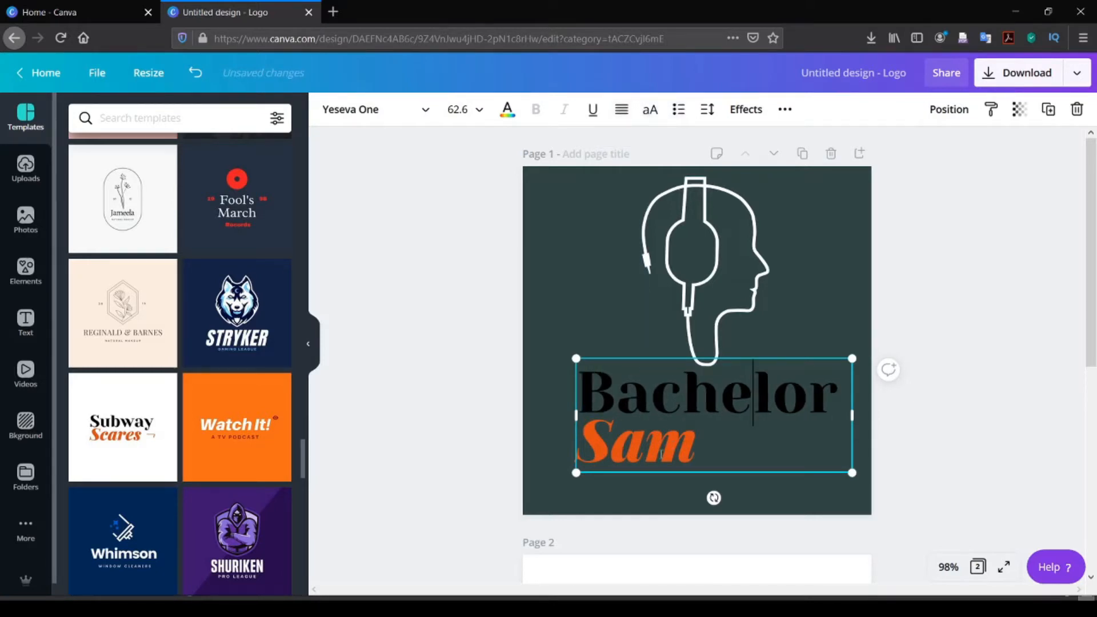
left_click(622, 109)
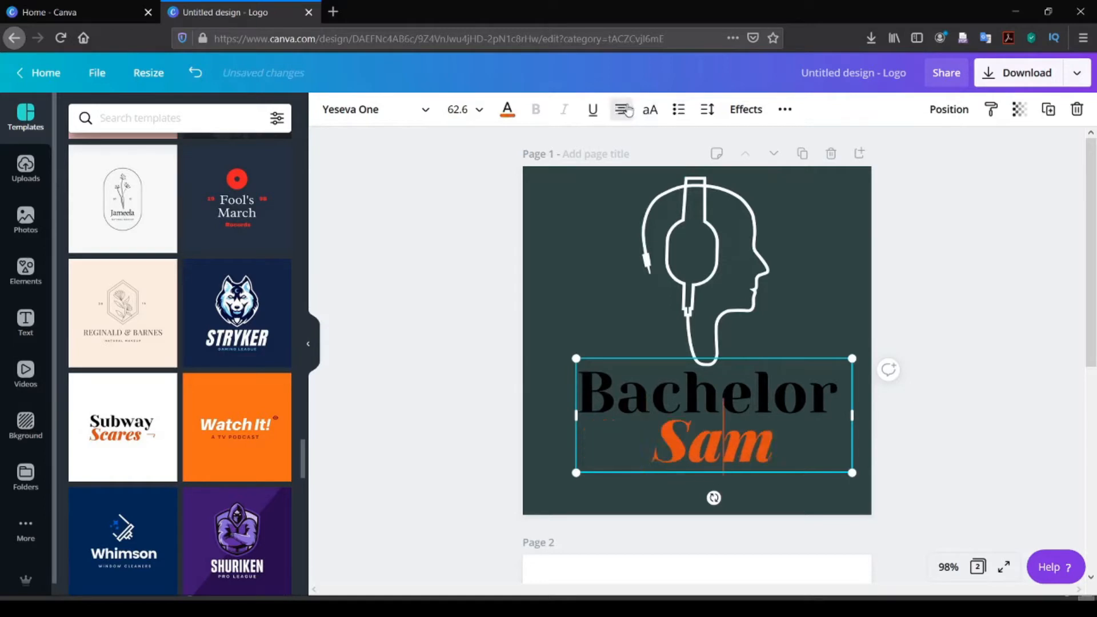
left_click(821, 296)
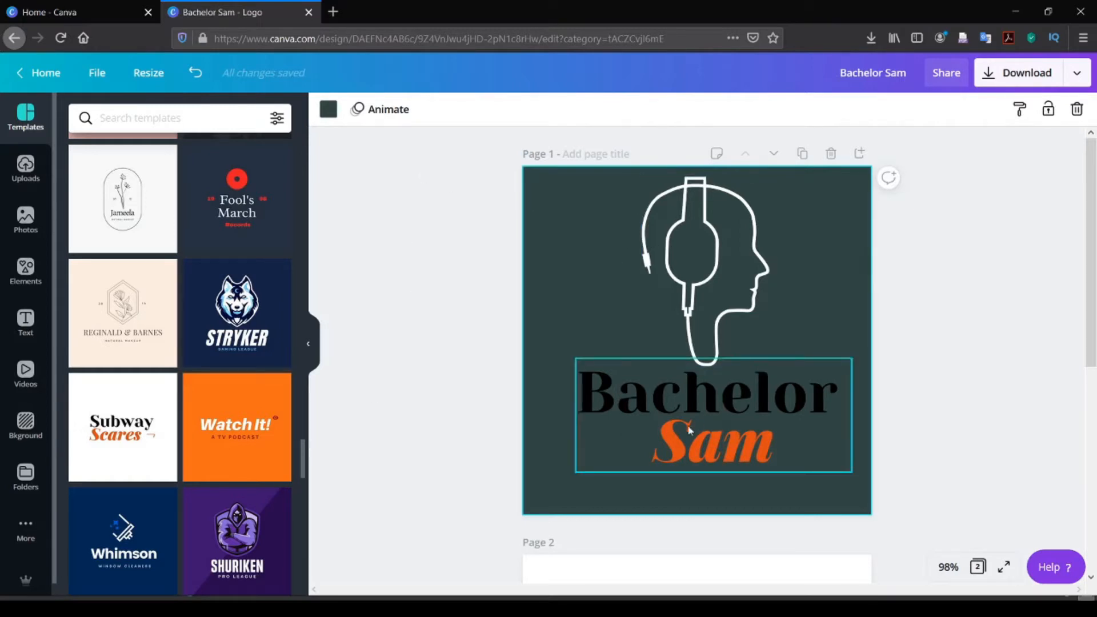
Step: Enlarge the two-line text box until "Bachelor" spans nearly the full page width, and centre it just below the headphone graphic
left_click(656, 417)
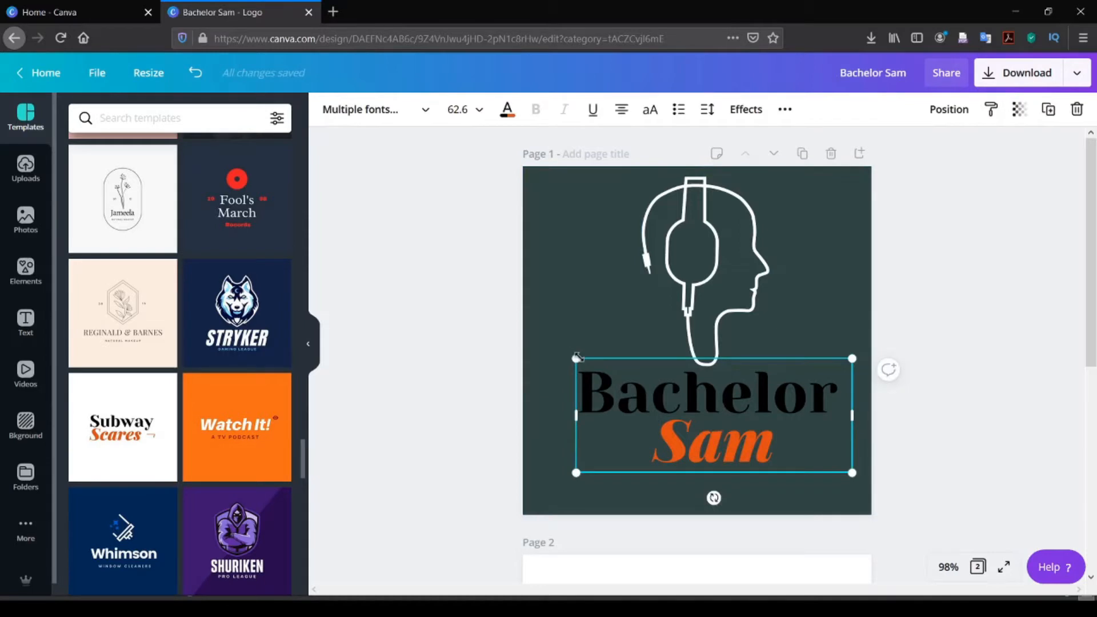
left_click_drag(571, 355, 552, 348)
left_click_drag(685, 387, 677, 403)
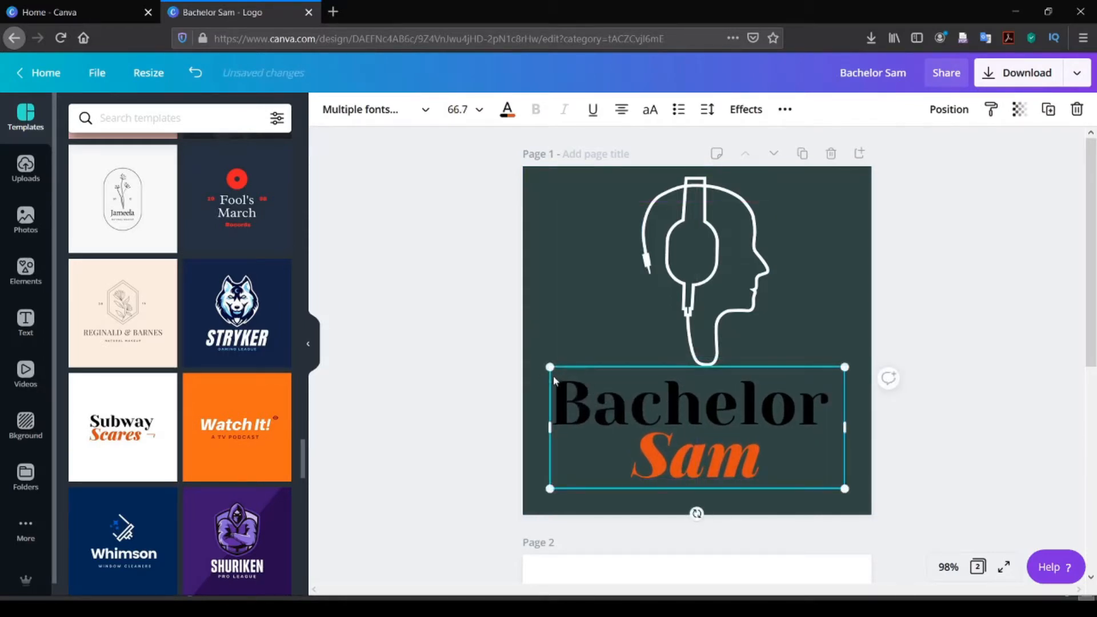
left_click_drag(548, 368, 540, 364)
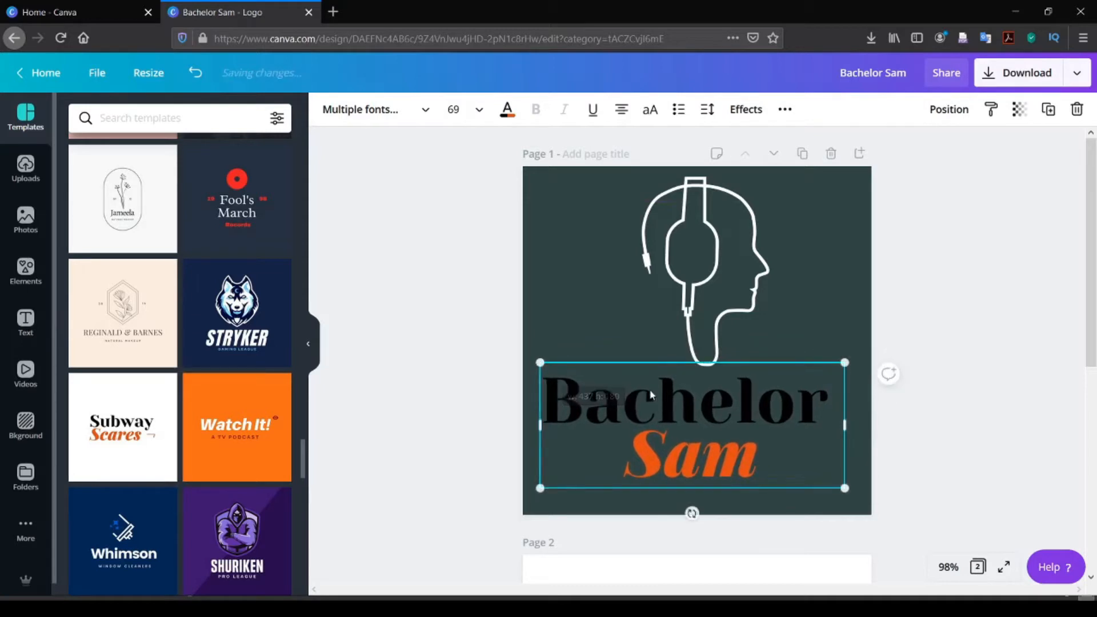
left_click_drag(693, 400, 698, 403)
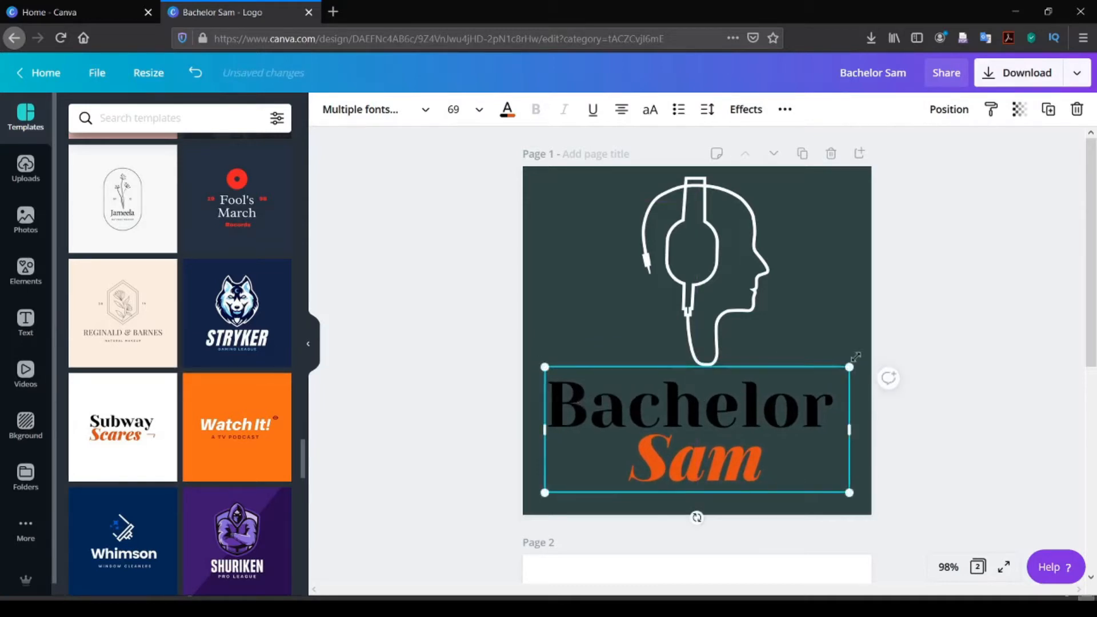
left_click_drag(850, 367, 875, 366)
Step: Move the headphone graphic slightly down so its lower end meets the word "Bachelor"
left_click(741, 291)
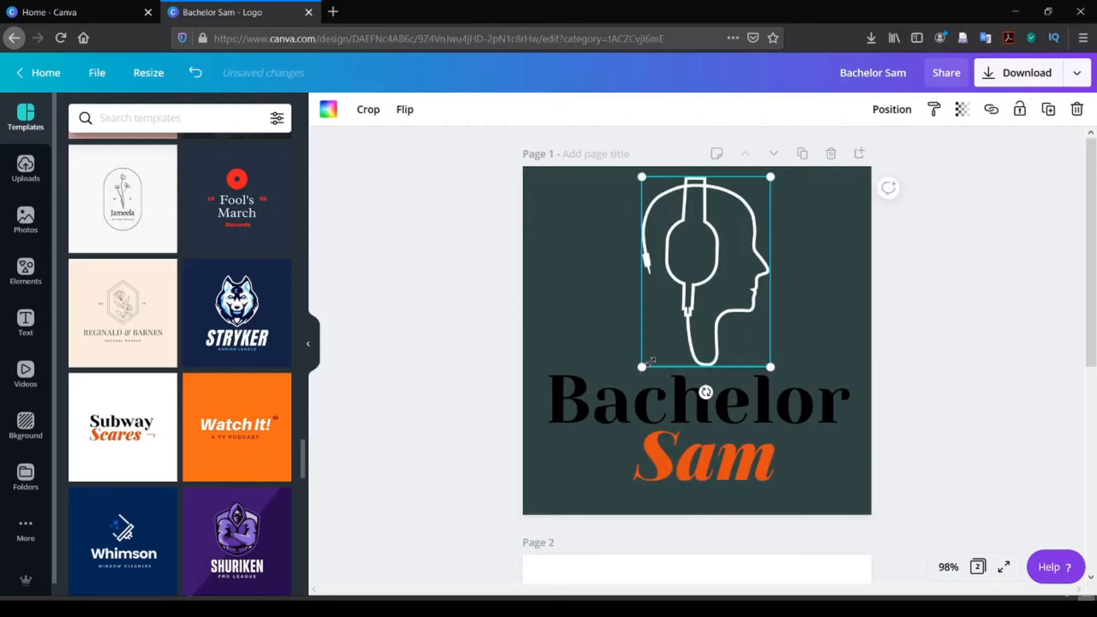
left_click_drag(694, 312, 694, 327)
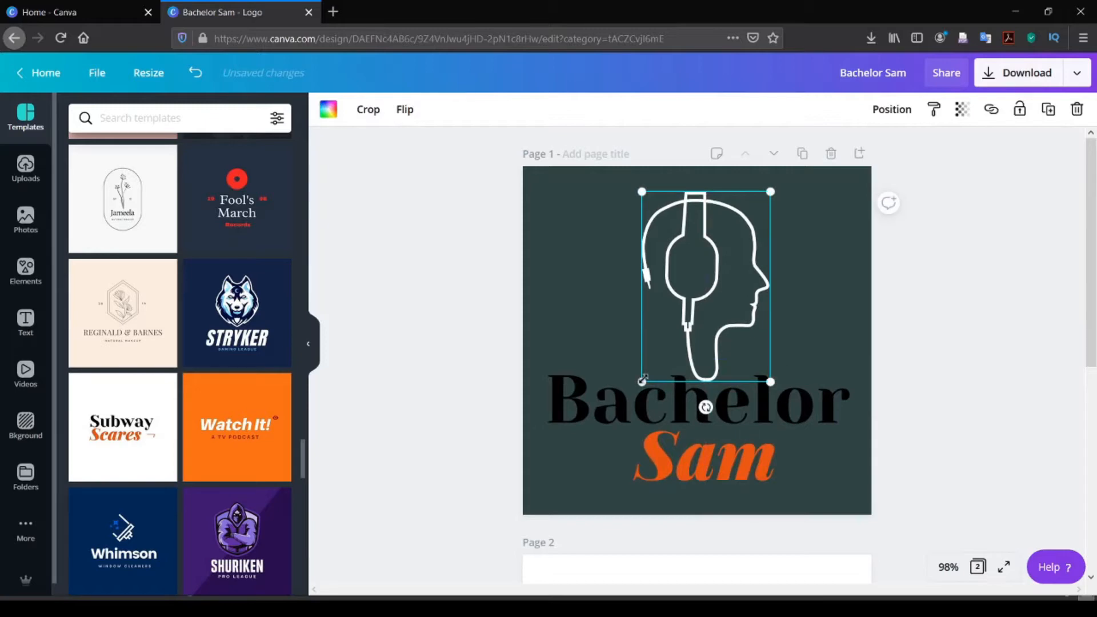
left_click(795, 310)
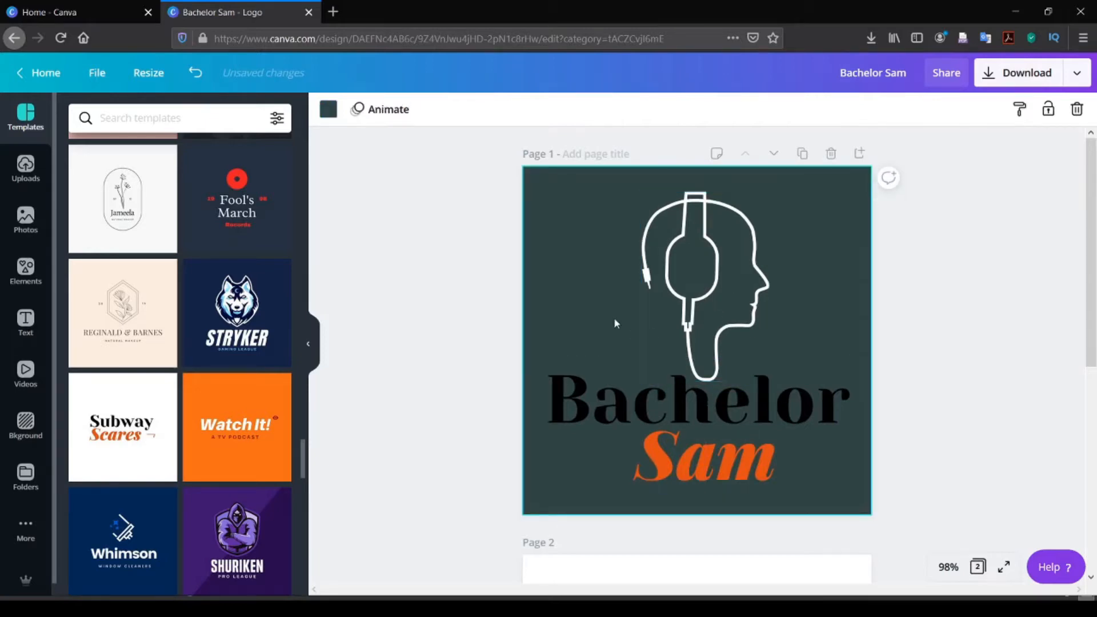
Step: Look through the logo templates, uploads, photos and element categories for more material to decorate the logo
scroll(217, 496, "down", 6)
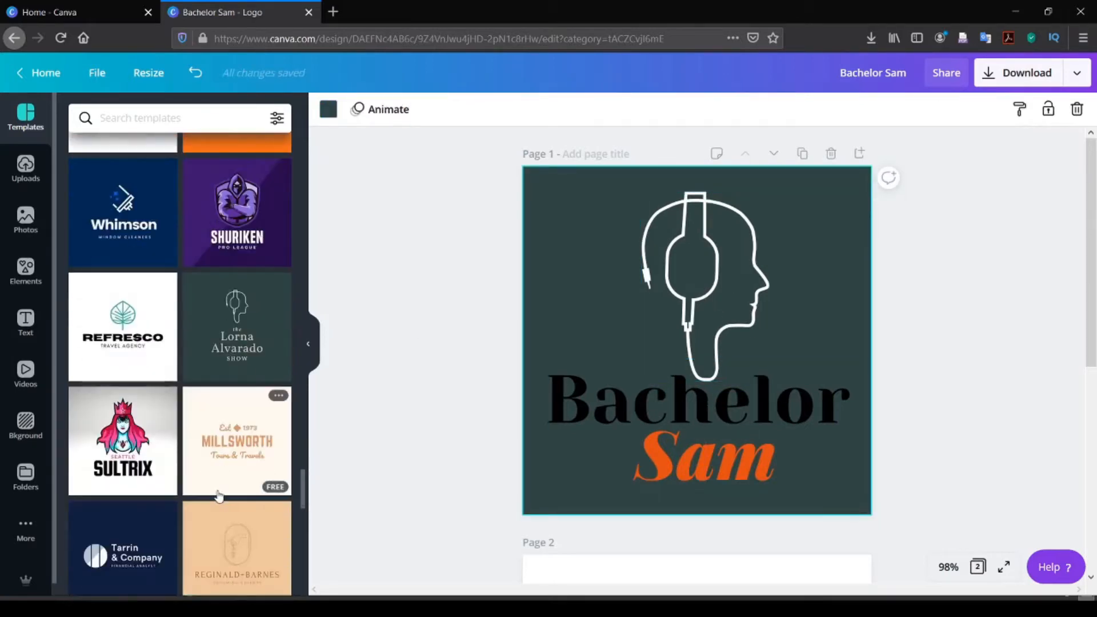
scroll(217, 497, "down", 5)
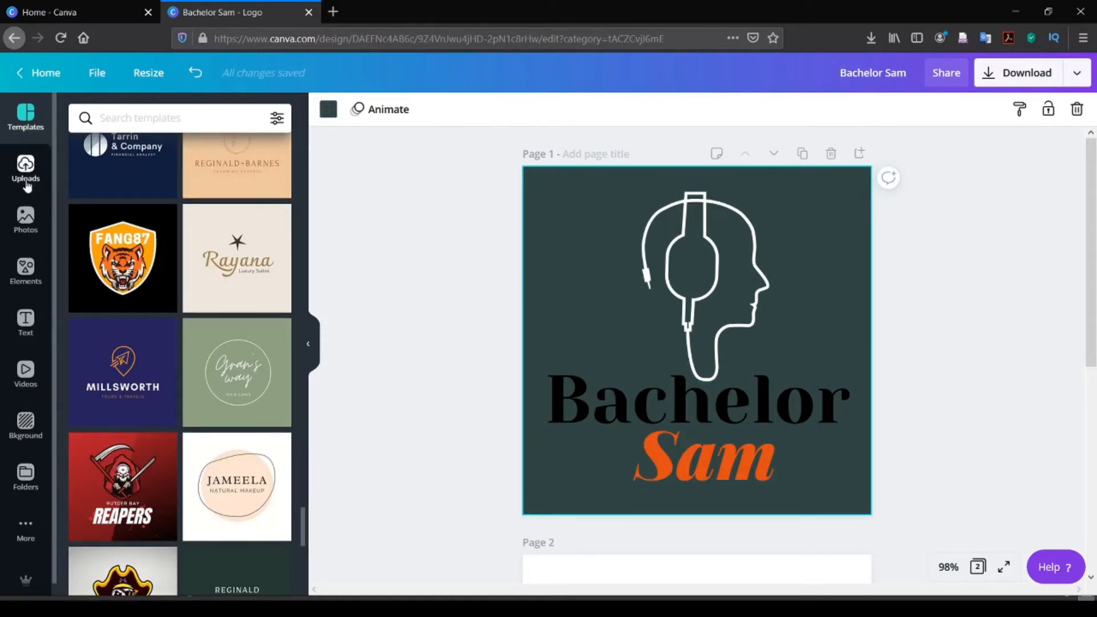
left_click(26, 171)
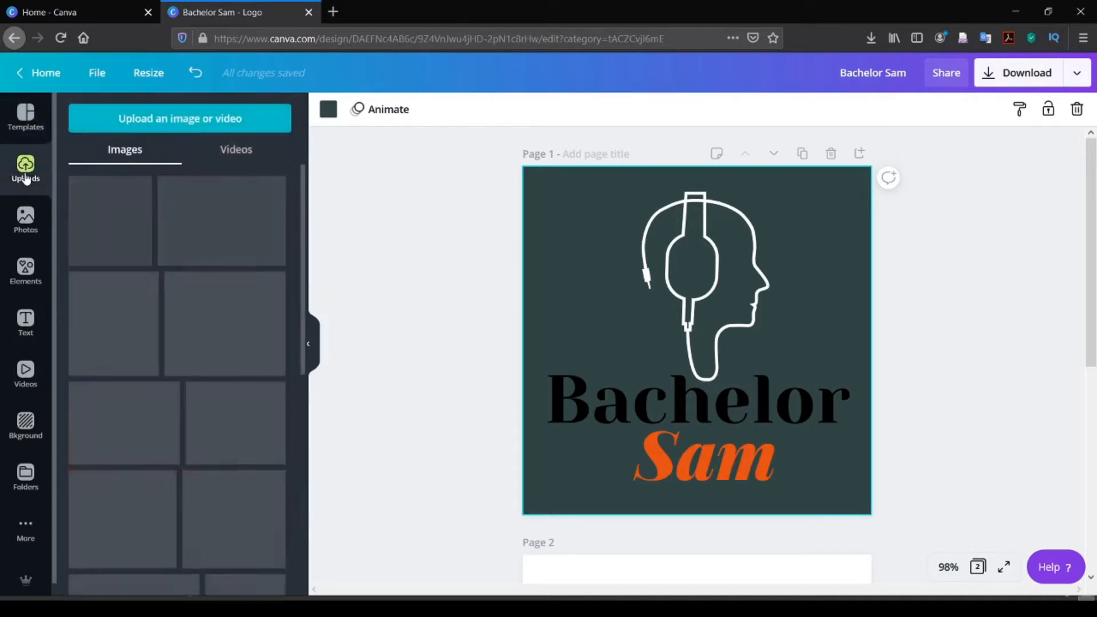
left_click(26, 226)
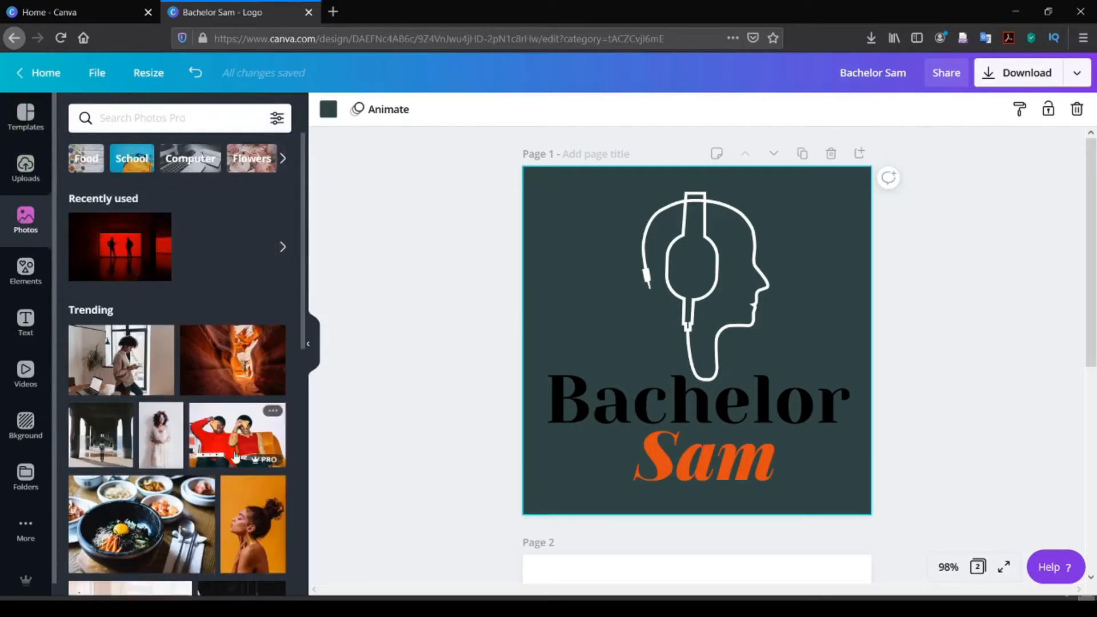
left_click(25, 272)
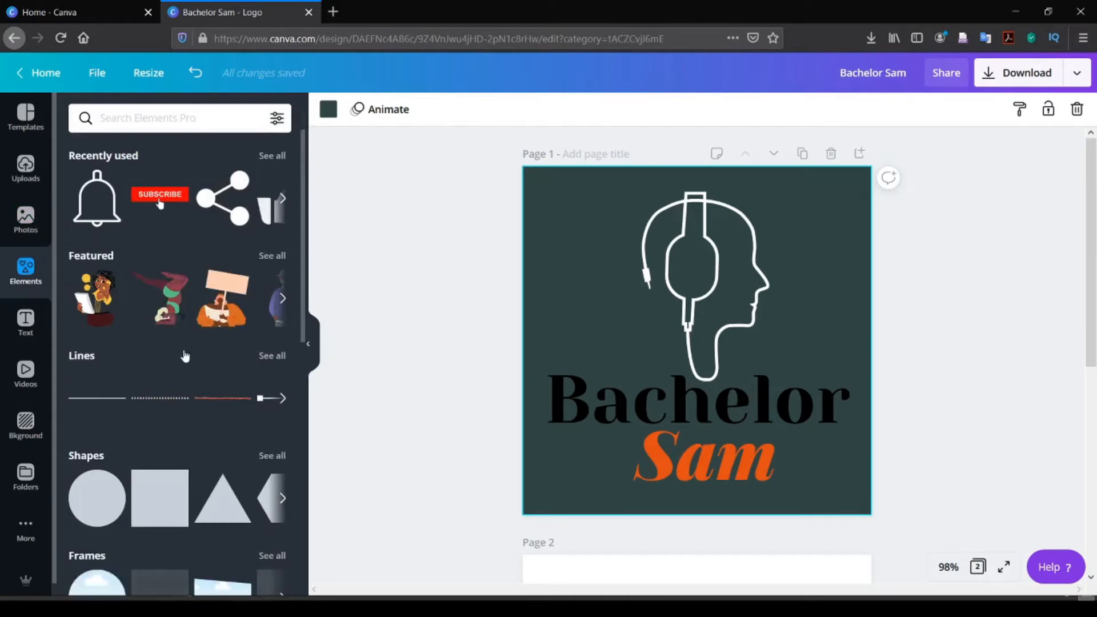
scroll(192, 407, "down", 5)
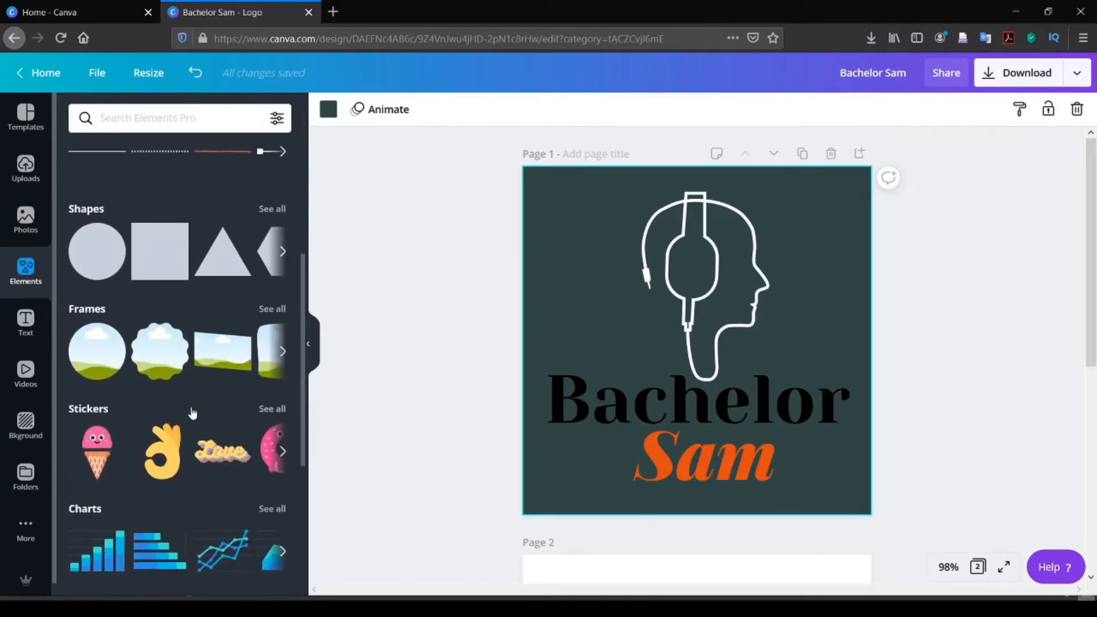
scroll(192, 412, "down", 4)
scroll(212, 359, "up", 5)
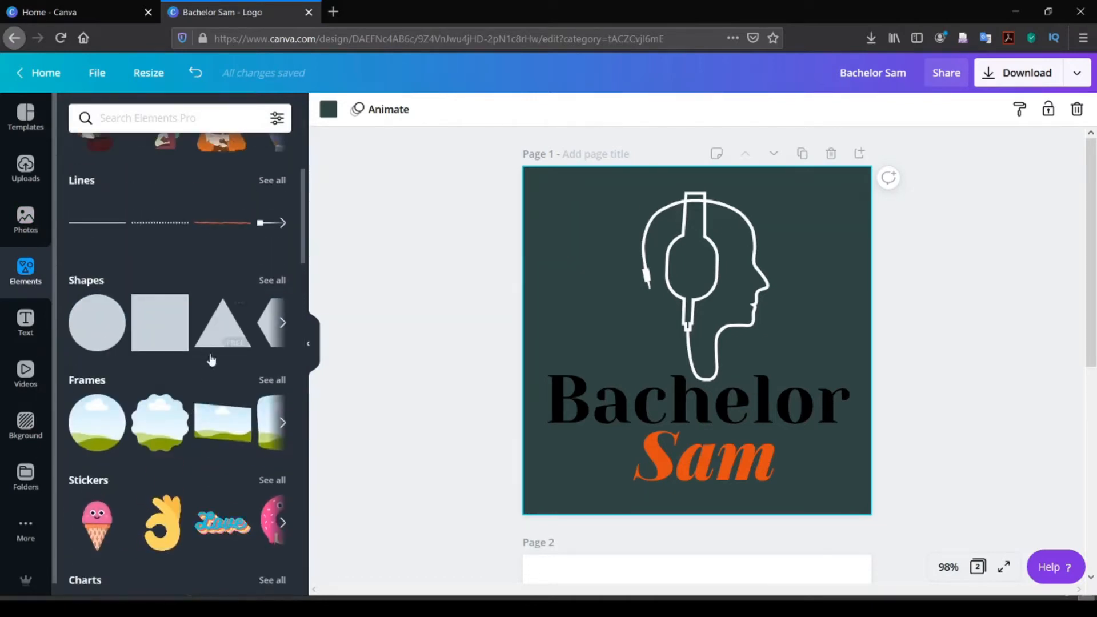
scroll(212, 359, "up", 3)
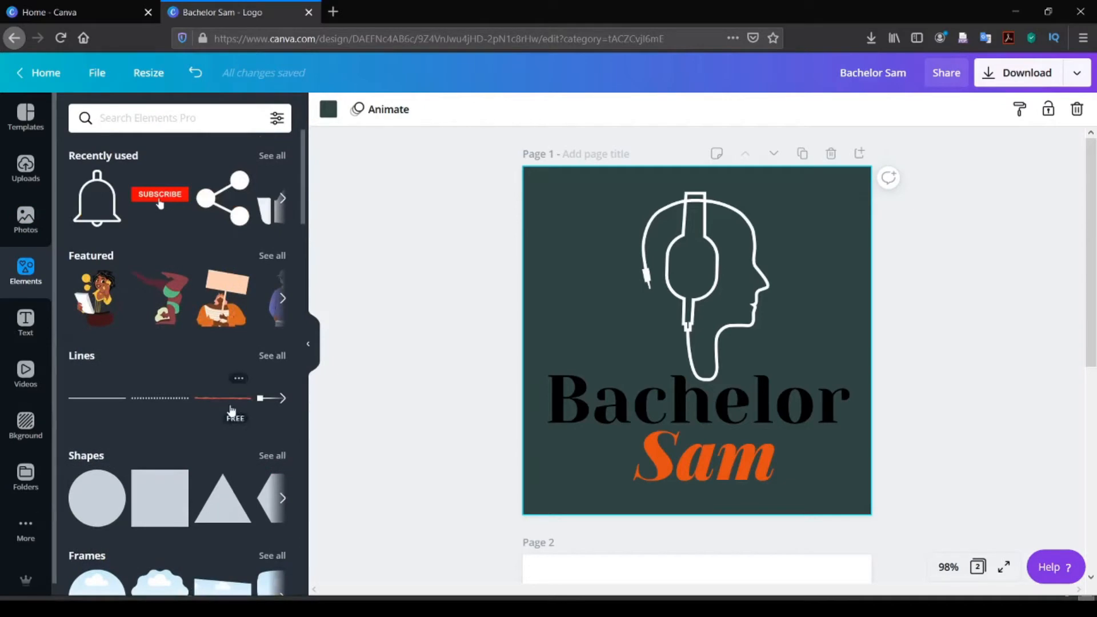
Step: Add the circular sunburst from the Monoline Elements collection and enlarge it so it surrounds the headphone graphic
scroll(213, 389, "down", 10)
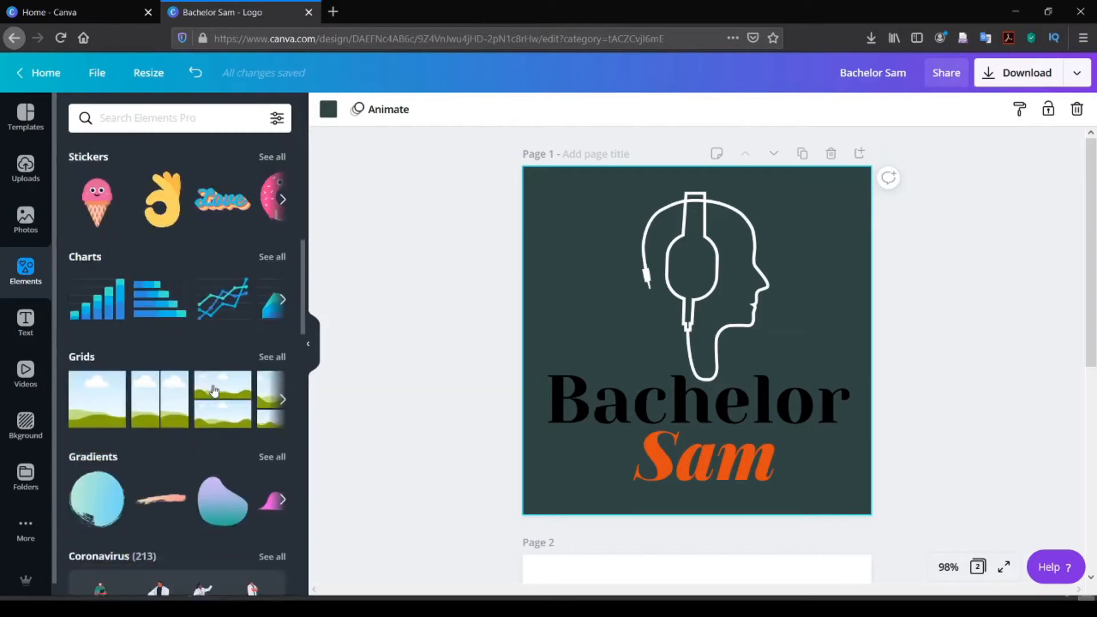
scroll(213, 382, "down", 12)
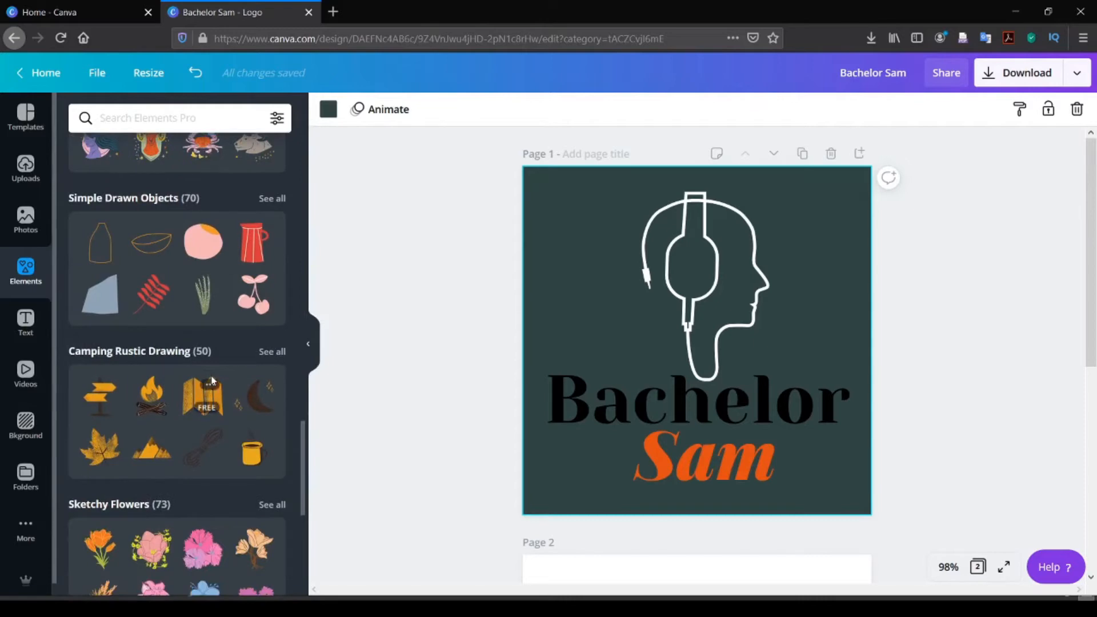
scroll(212, 382, "down", 6)
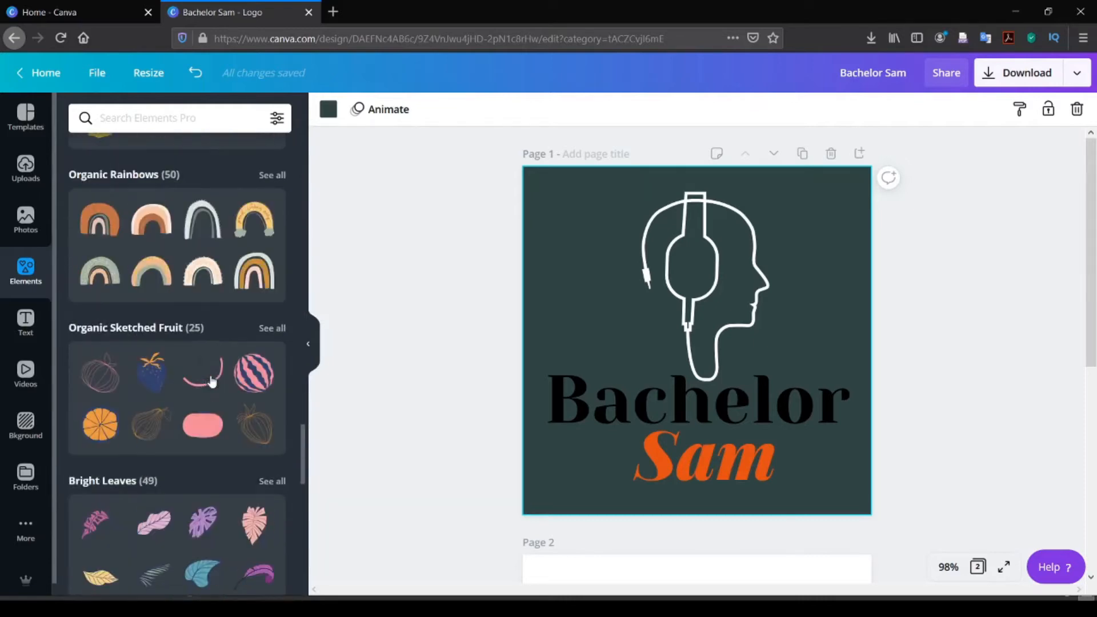
scroll(211, 382, "down", 8)
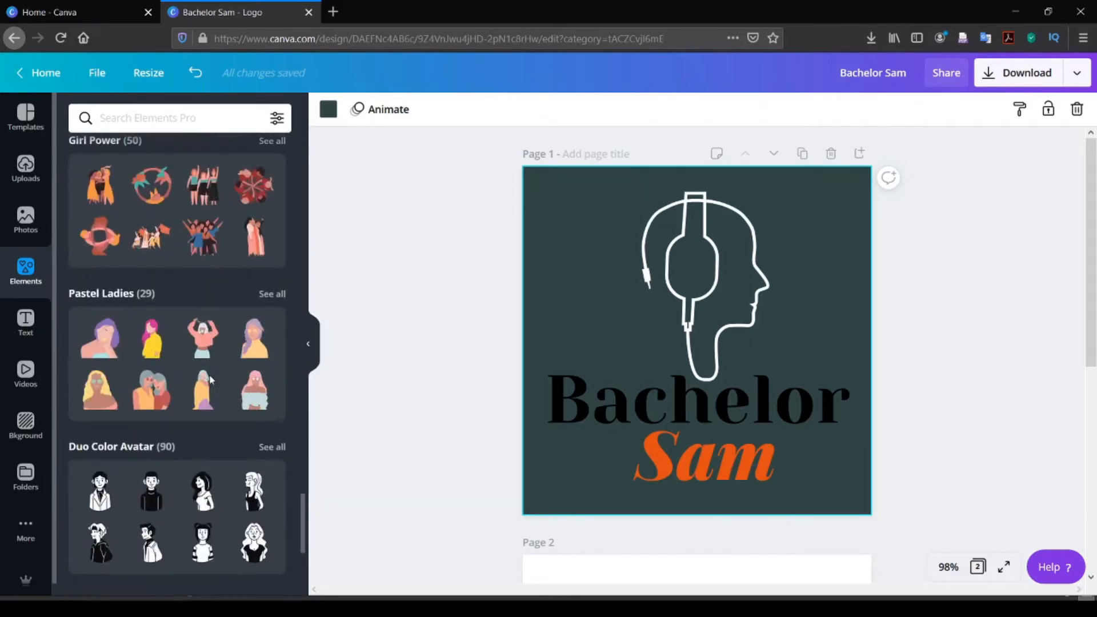
scroll(211, 380, "down", 9)
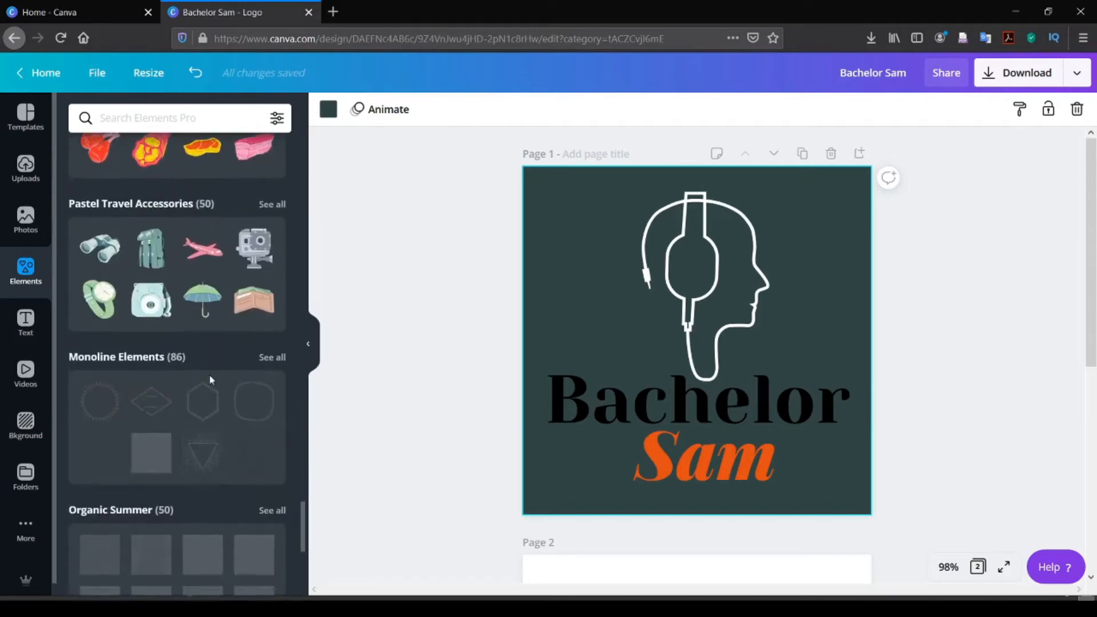
left_click(96, 410)
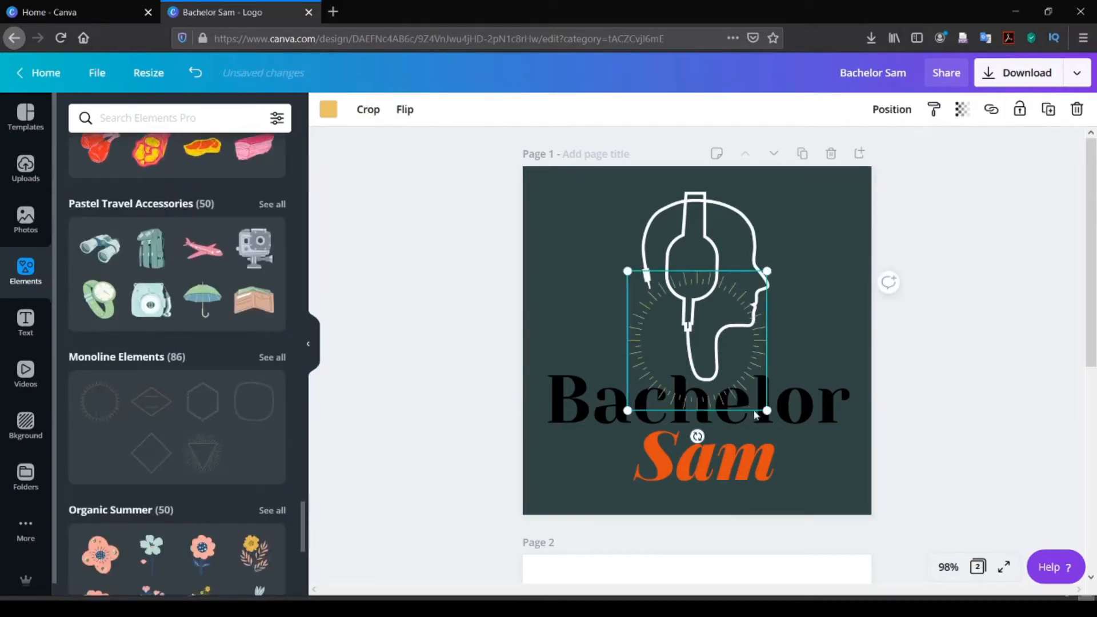
left_click_drag(768, 411, 817, 544)
left_click_drag(628, 271, 606, 251)
left_click_drag(683, 358, 652, 276)
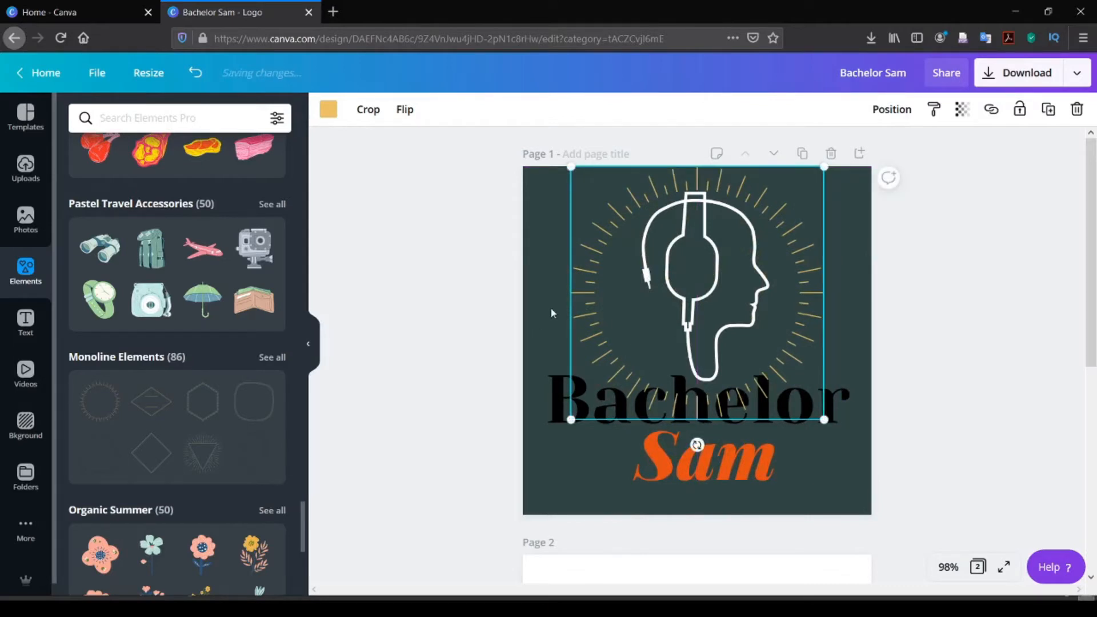
left_click(551, 329)
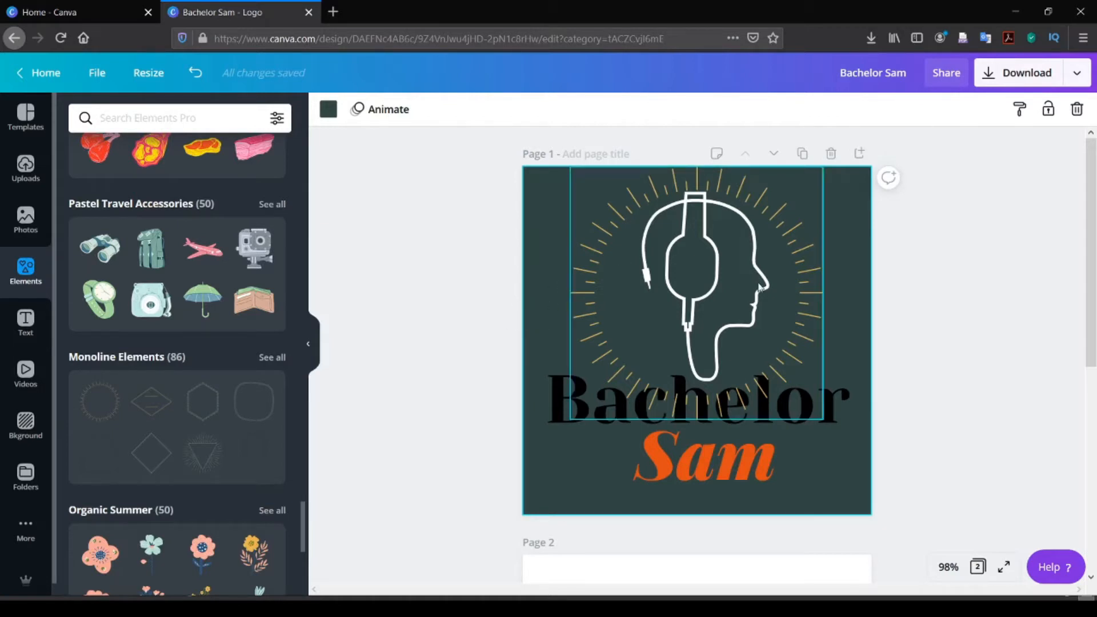
Step: Try the purple-blue polygon gradient and the night city photo as page 1 background, and settle on the light-green gradient
left_click(25, 323)
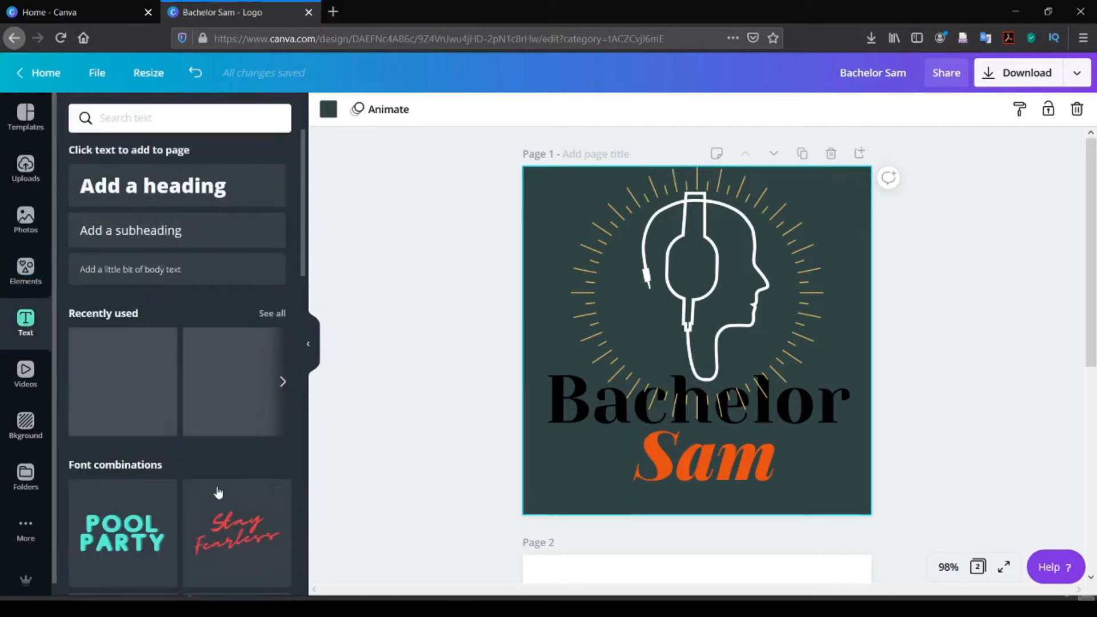
left_click(26, 382)
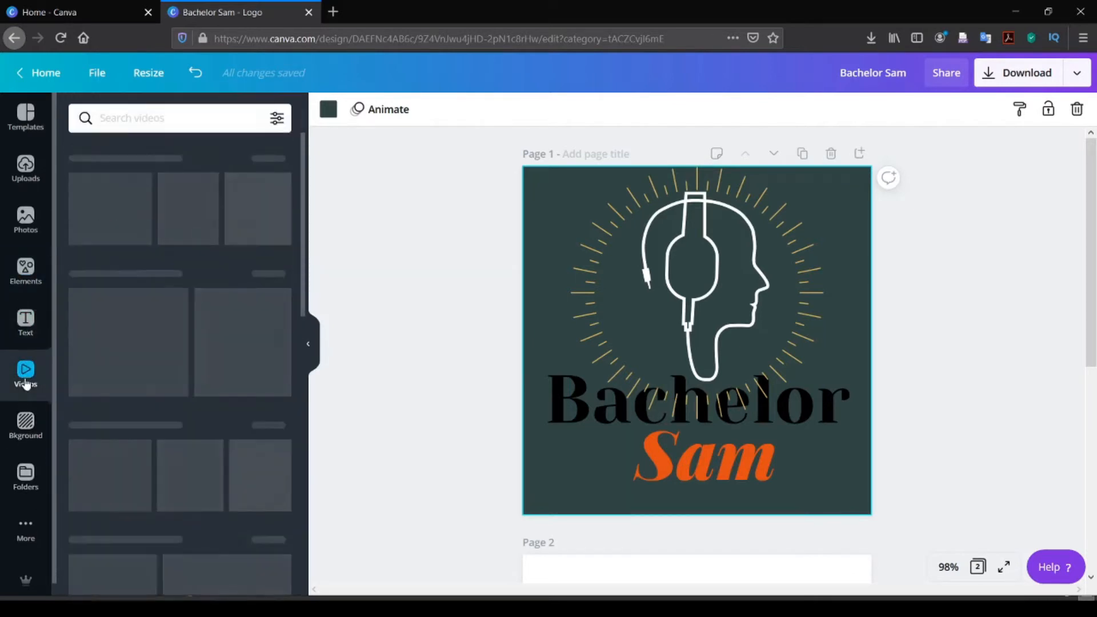
left_click(26, 425)
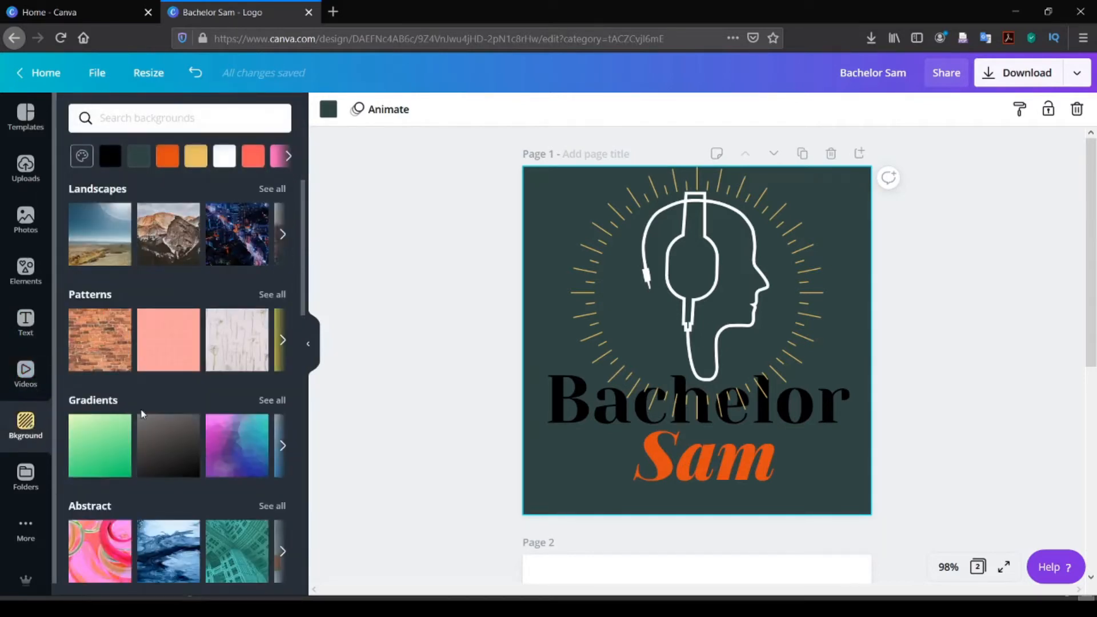
left_click(245, 448)
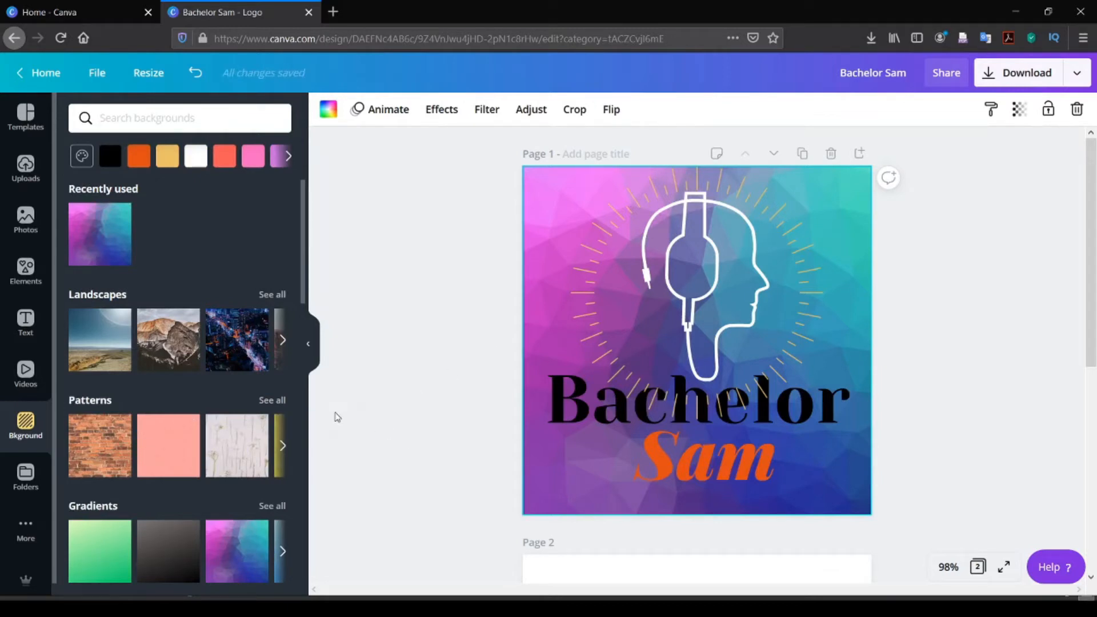
left_click(241, 352)
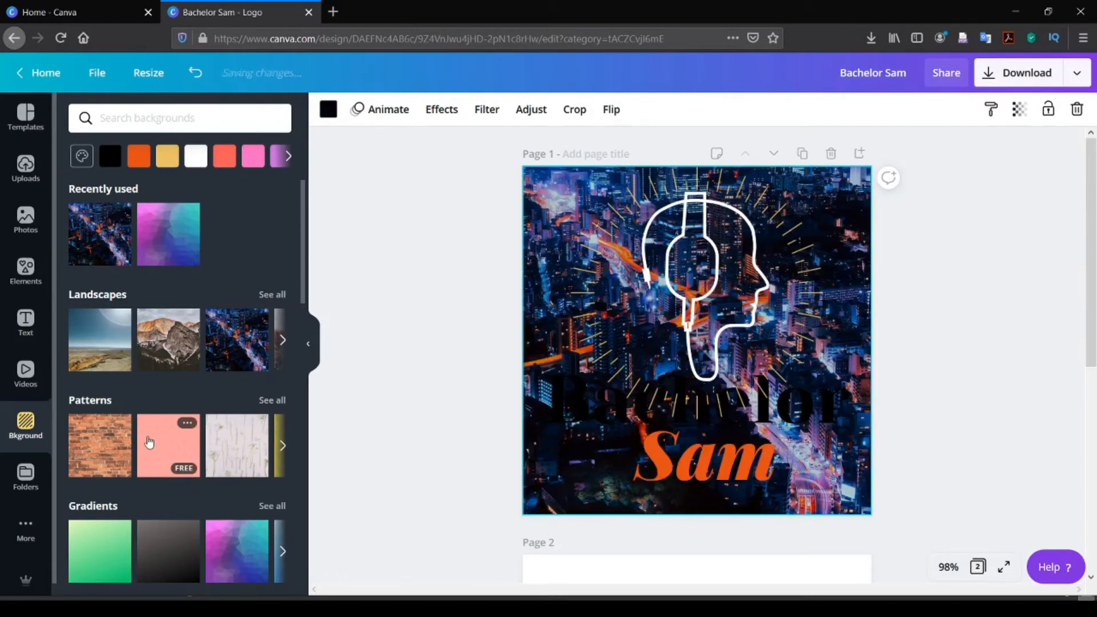
left_click(114, 549)
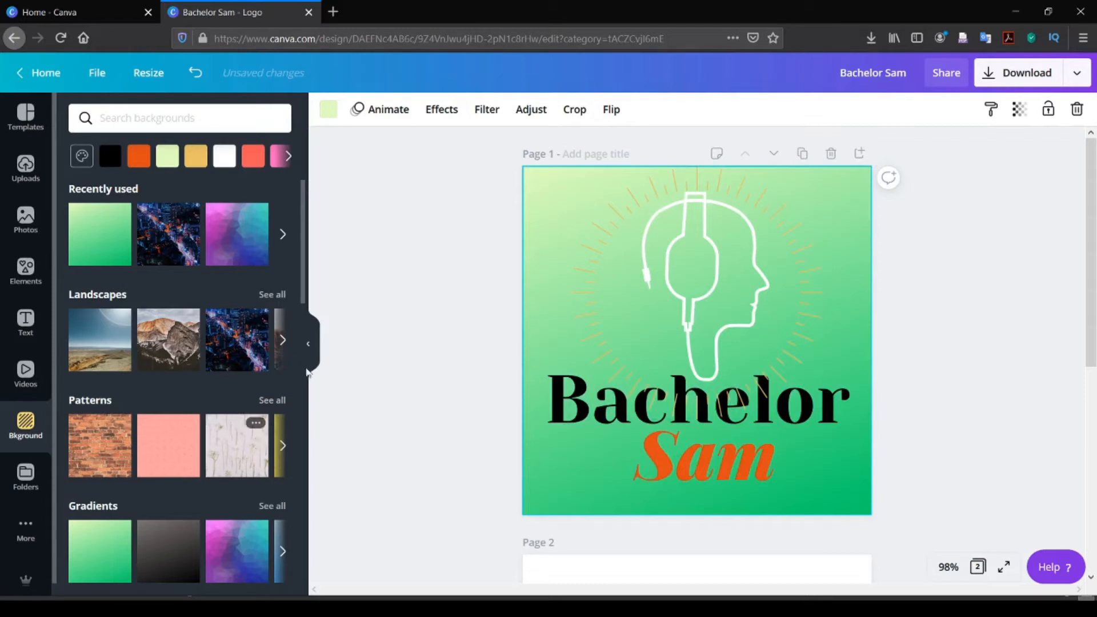
Step: Recolour the sunburst around the headphone graphic to the default red
left_click(640, 196)
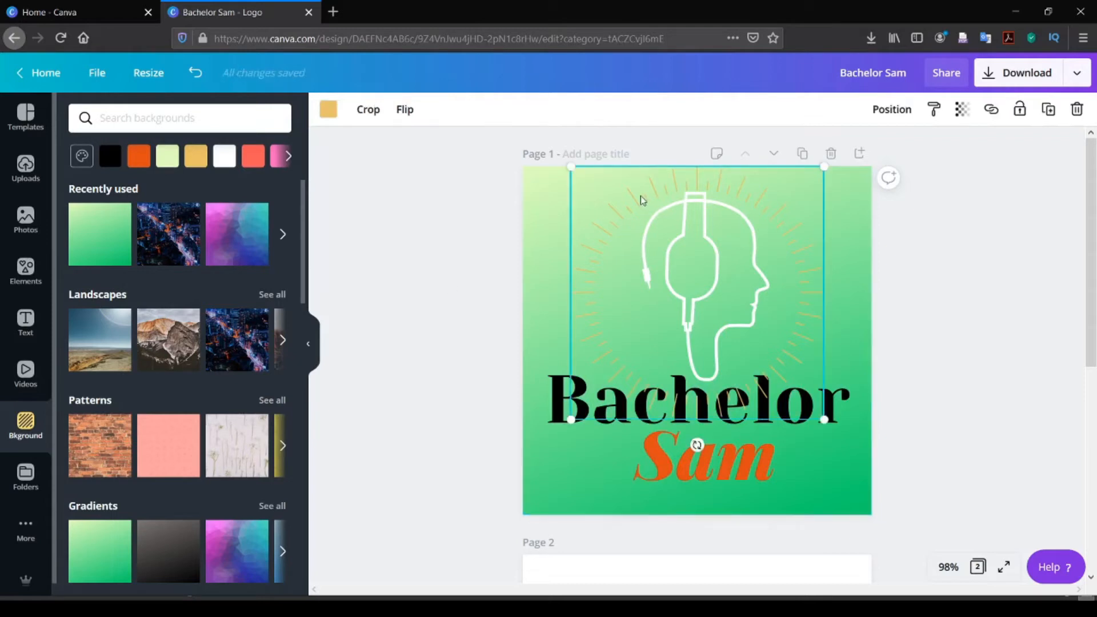
left_click(327, 111)
left_click(90, 361)
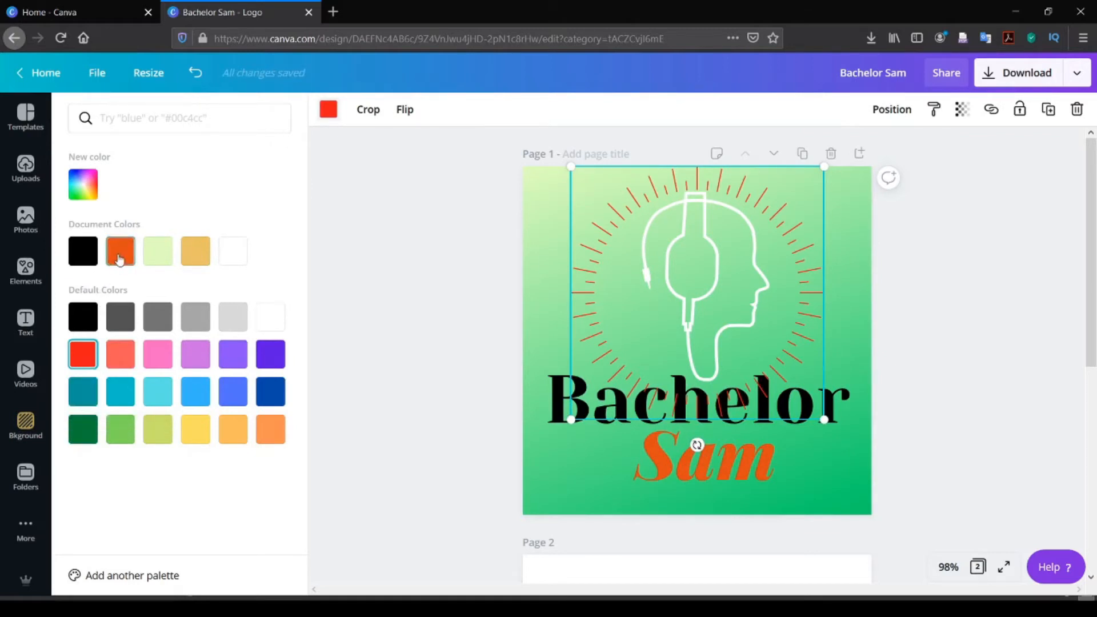
Step: Recolour the sunburst around the headphone graphic to the default black
left_click(86, 319)
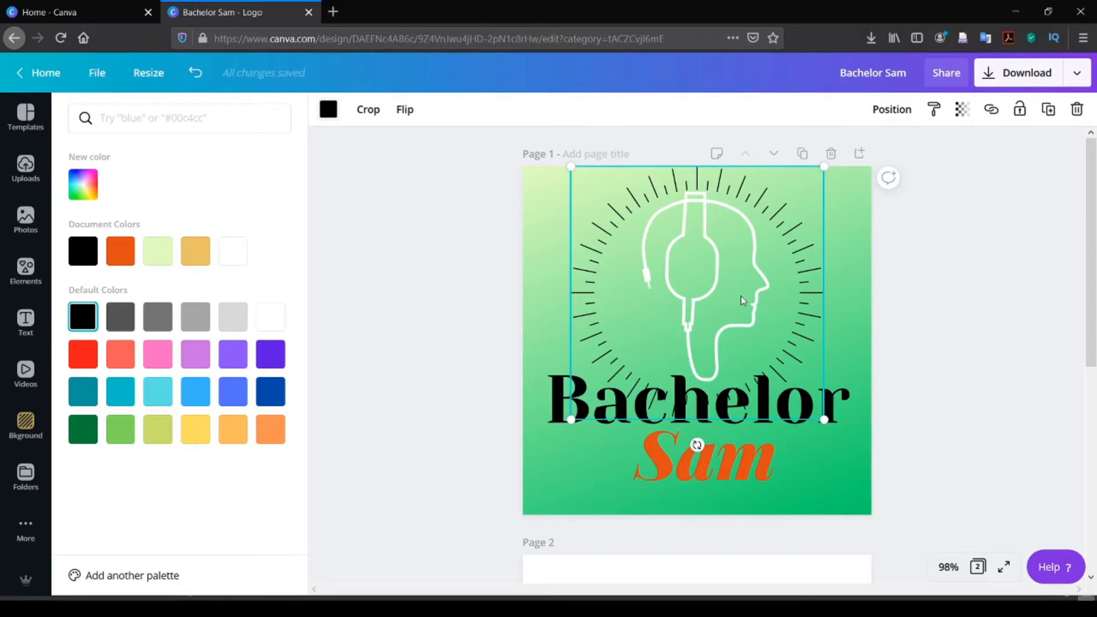
left_click(848, 375)
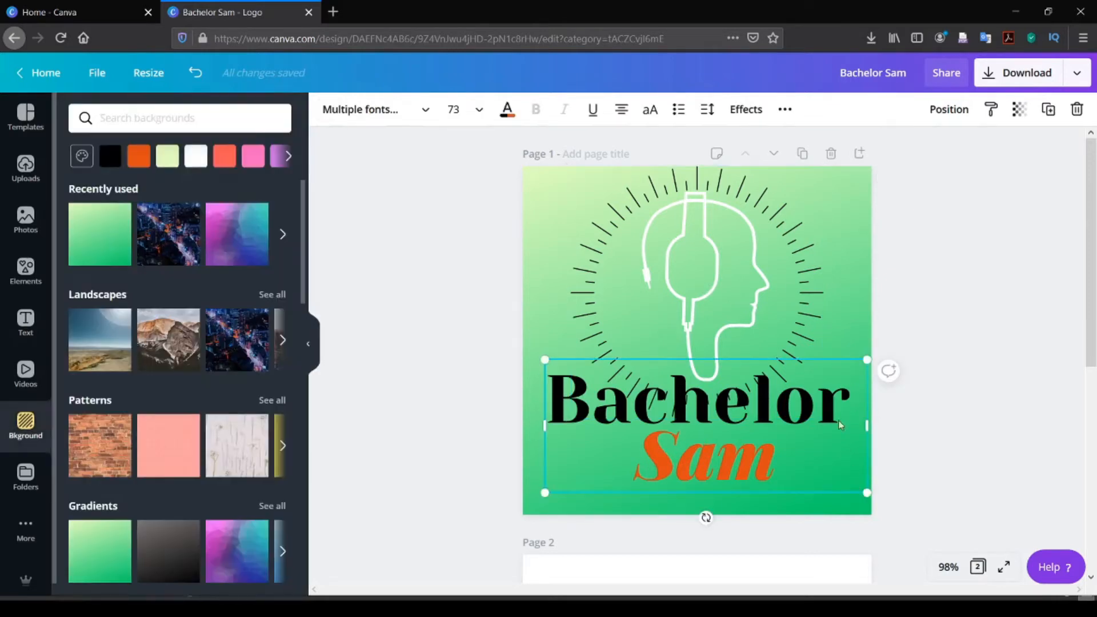
left_click(742, 308)
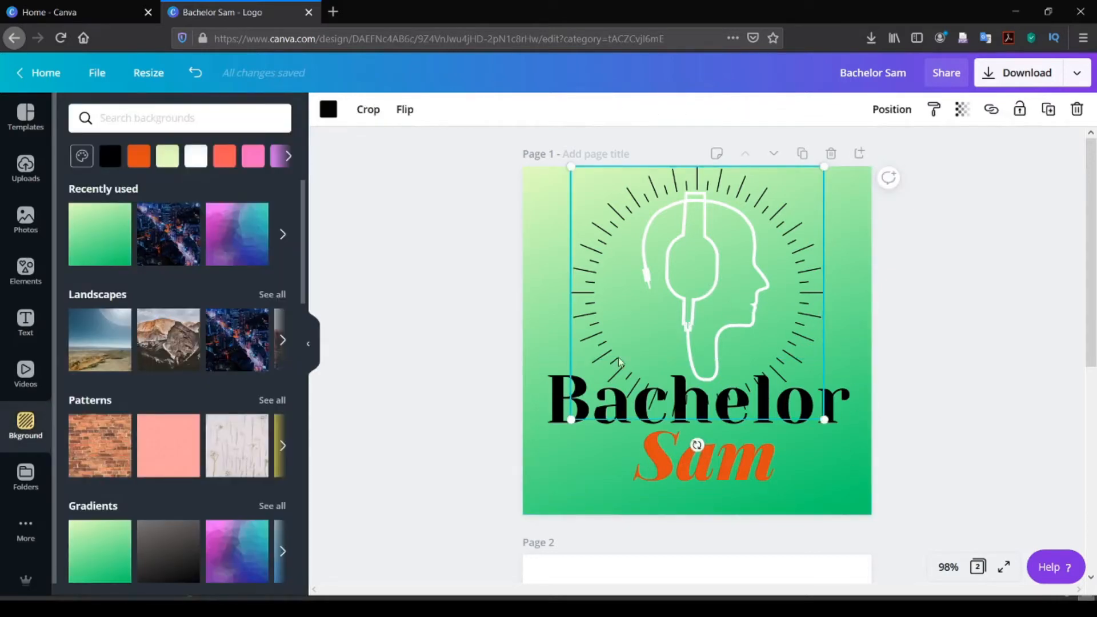
left_click(329, 109)
left_click(5, 430)
left_click(858, 272)
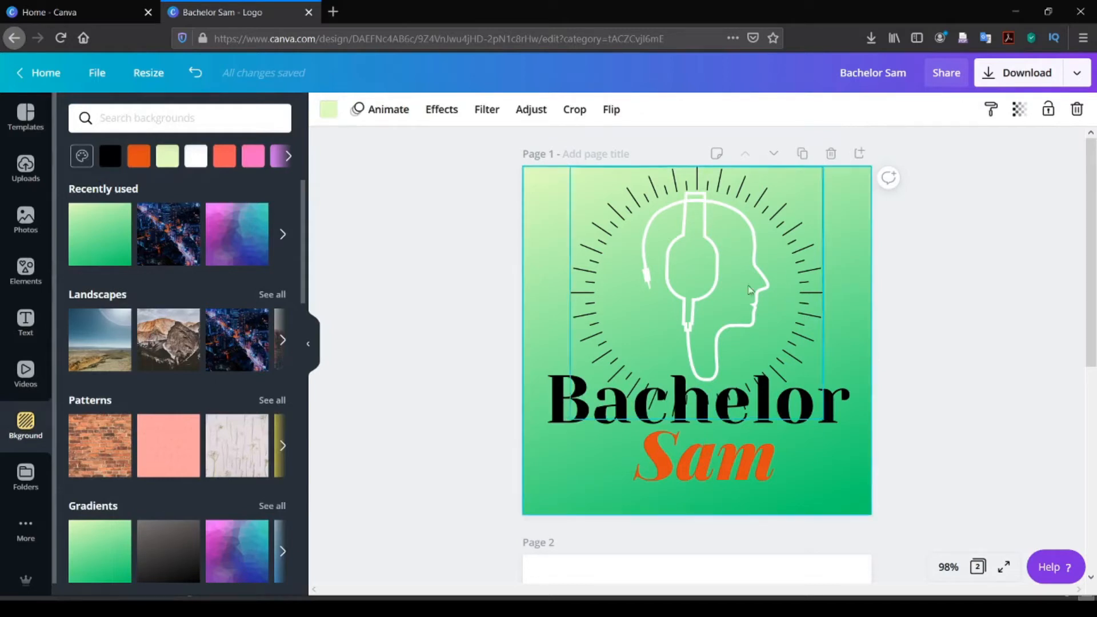
Step: Move the sunburst down over the text to free the headphone graphic, and recolour the graphic bright red
left_click_drag(785, 277, 805, 366)
left_click(721, 229)
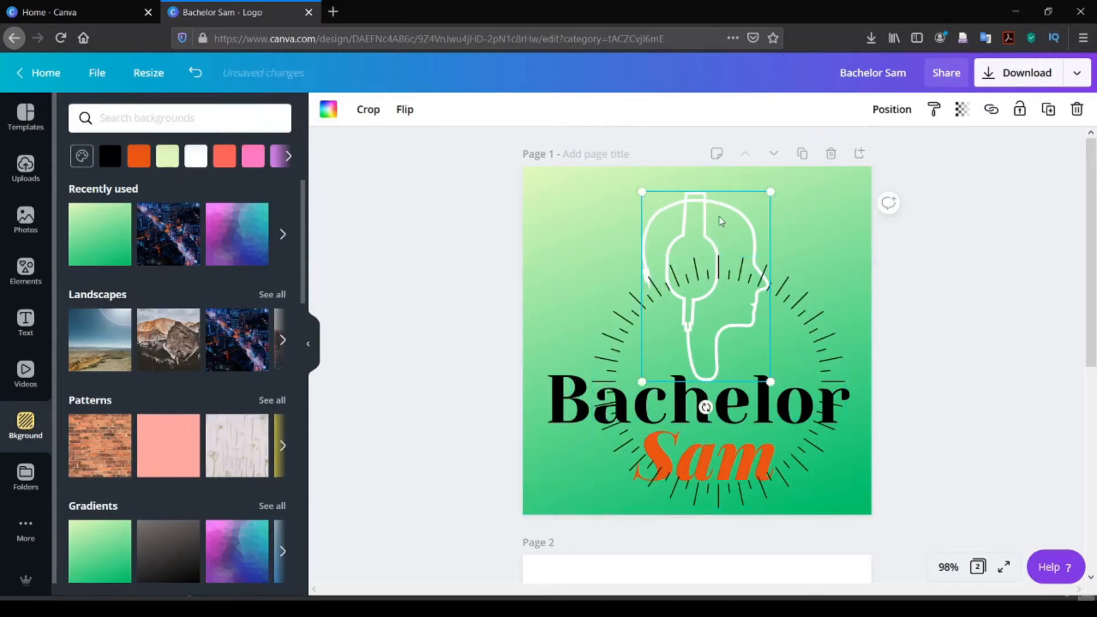
left_click(329, 112)
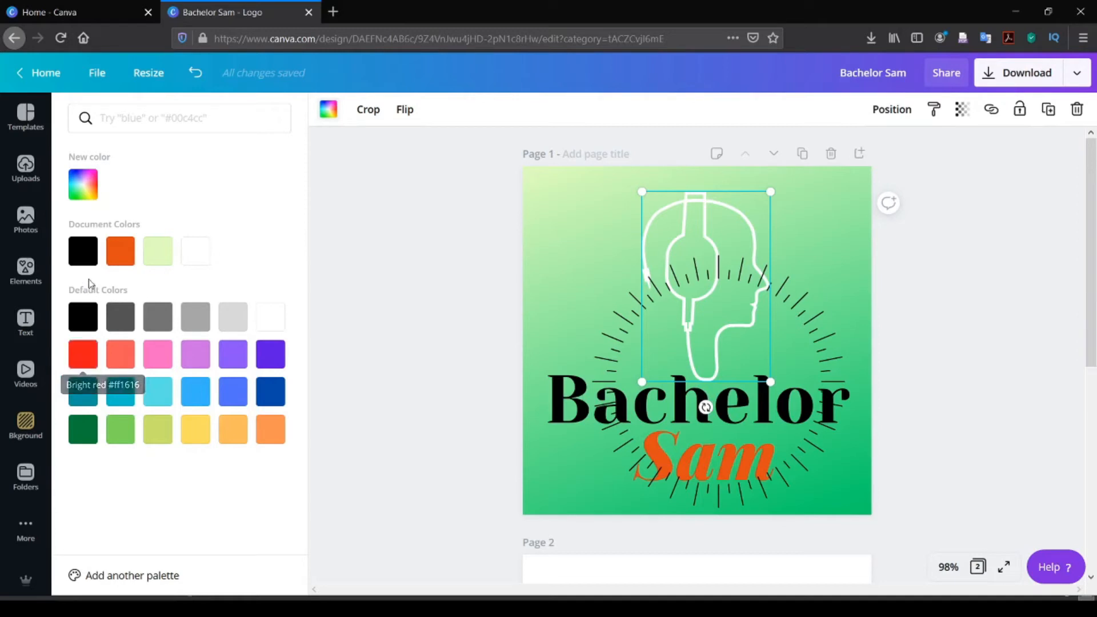
left_click(81, 362)
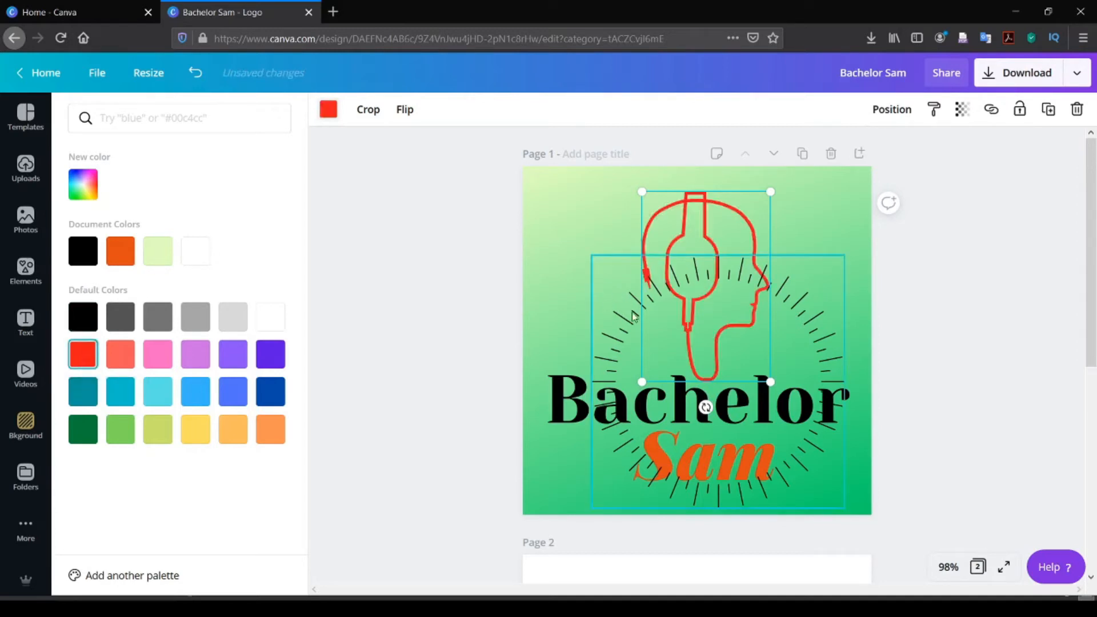
Step: Move the sunburst back up around the red headphone graphic
left_click(623, 278)
left_click_drag(623, 278, 616, 228)
left_click(812, 450)
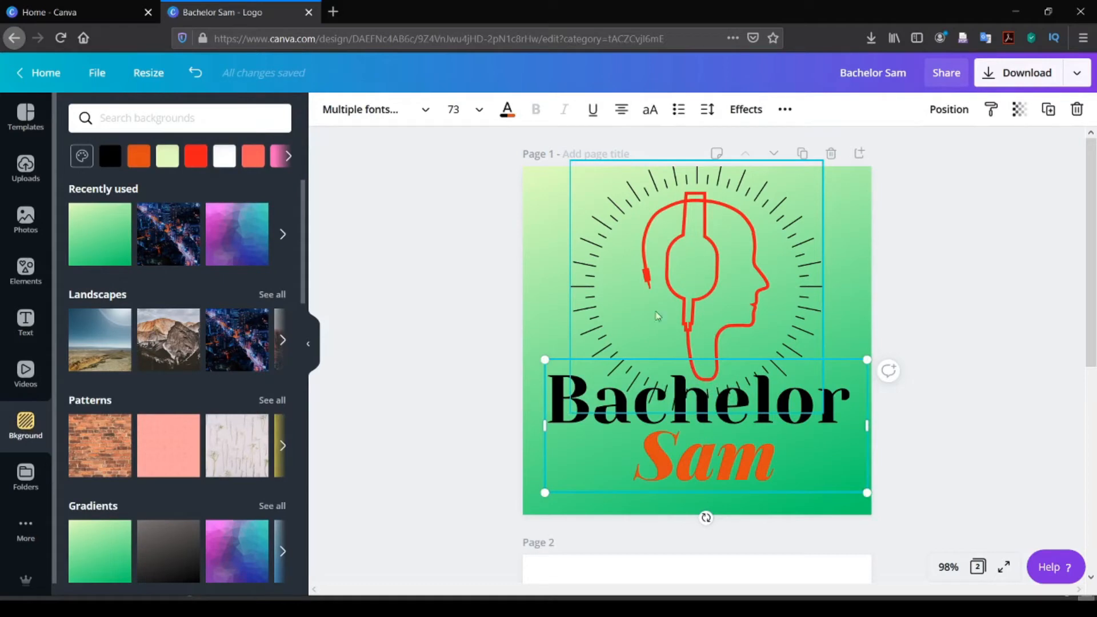
Step: Undo the sunburst's upward move and the headphone graphic's red recolouring
left_click(553, 278)
key("ctrl+z")
key("ctrl+z")
key("ctrl+z")
Step: Move the sunburst up and centre it around the white headphone graphic
left_click_drag(650, 299, 634, 201)
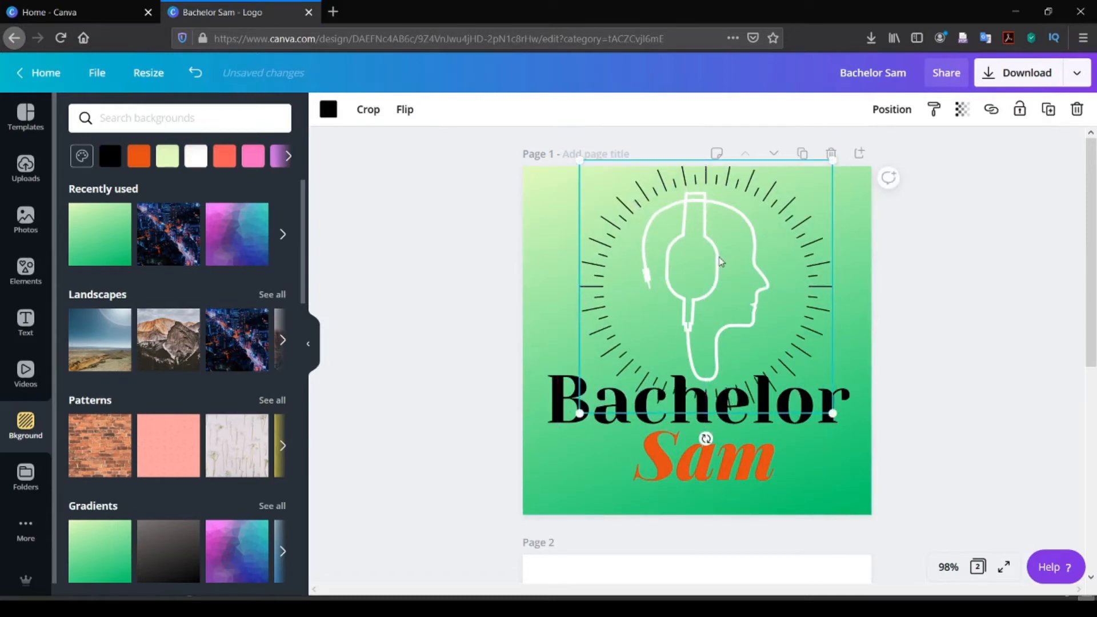
left_click_drag(611, 239, 602, 239)
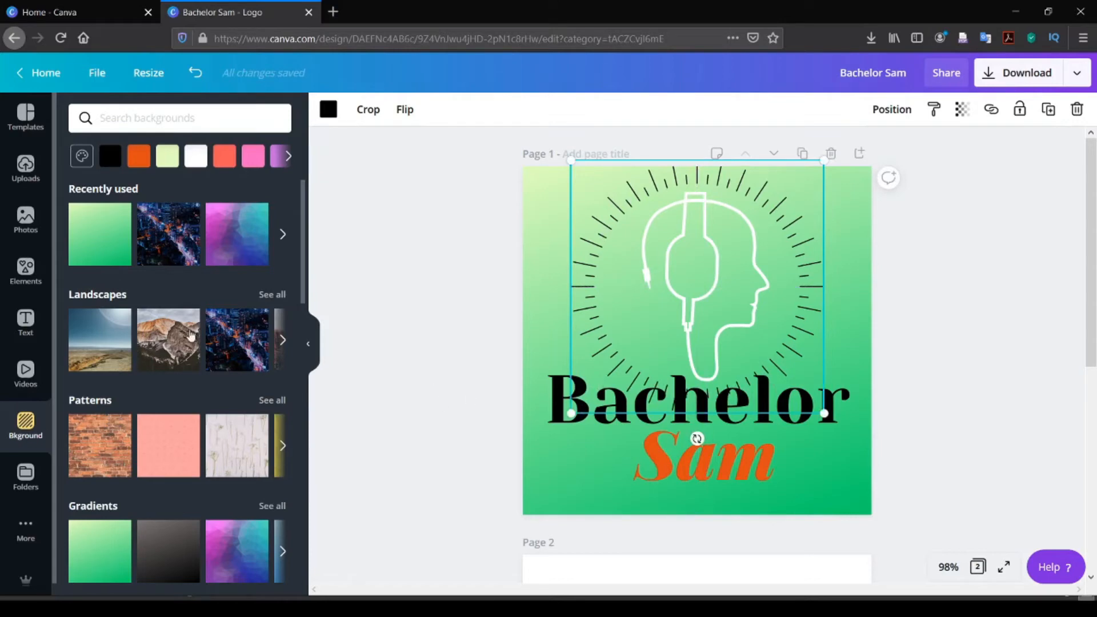
Step: Try the pink leather texture as page 1 background, and settle on the blue brushed texture from the Textures category
scroll(152, 384, "down", 5)
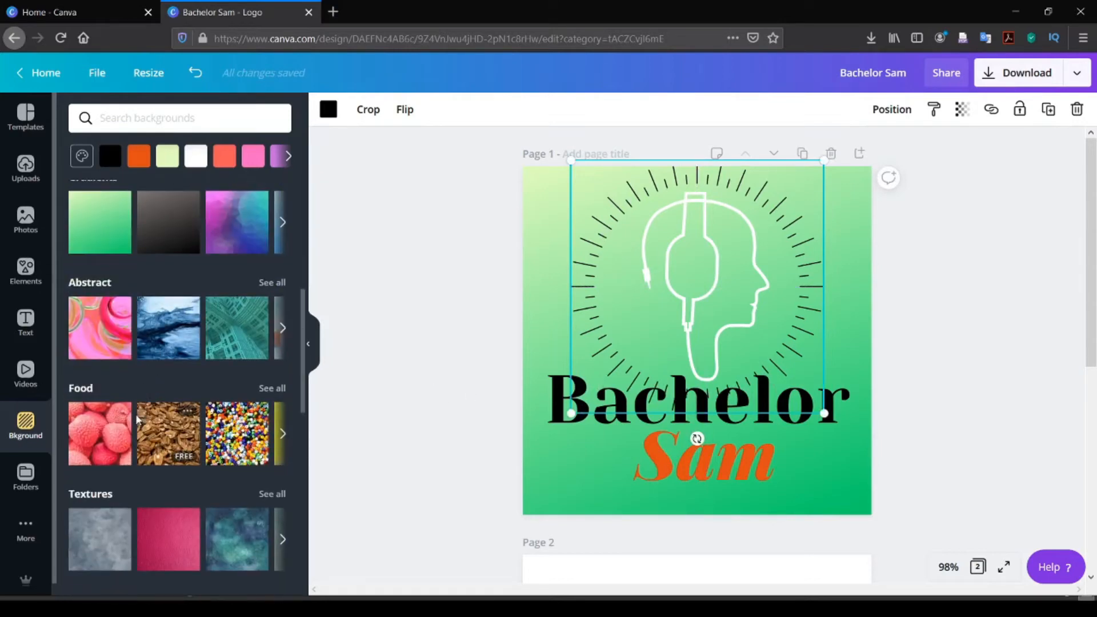
scroll(108, 419, "down", 1)
left_click(177, 469)
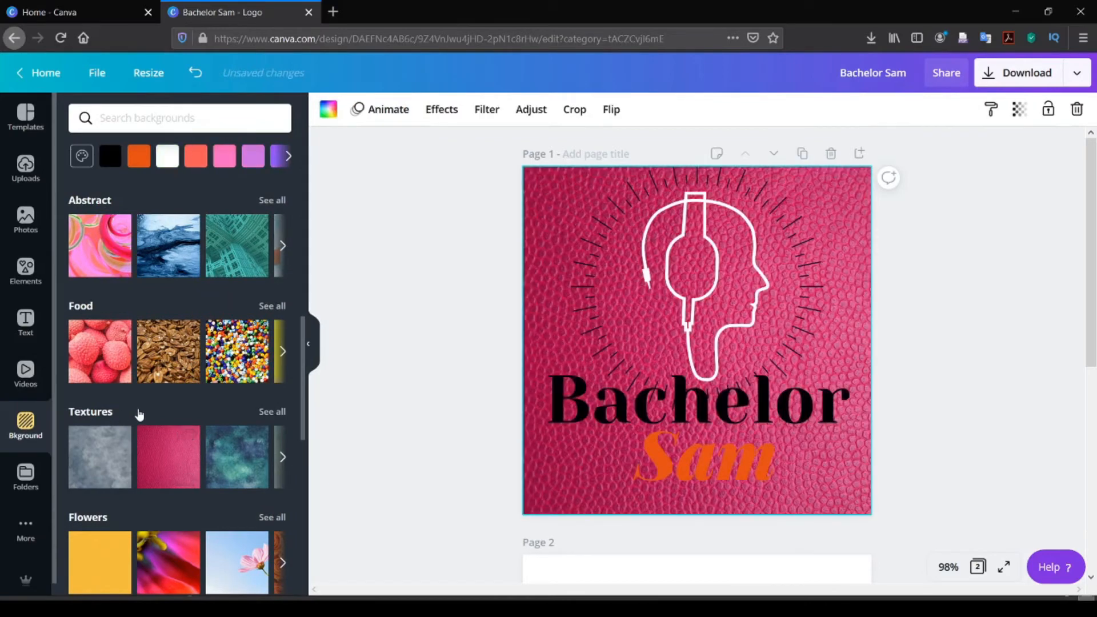
scroll(138, 414, "down", 2)
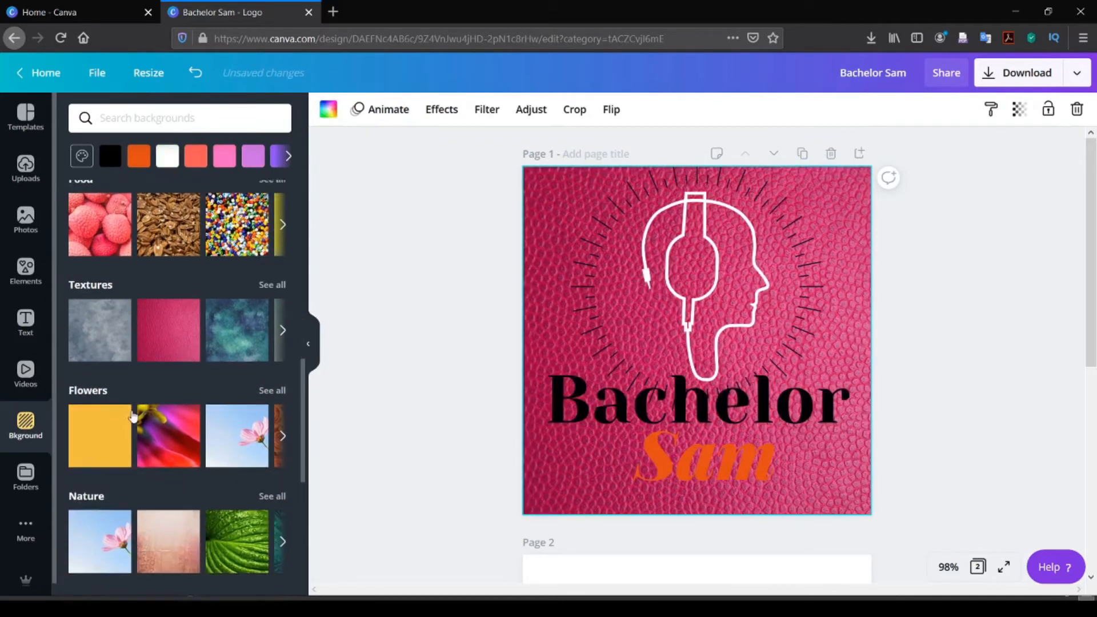
left_click(283, 293)
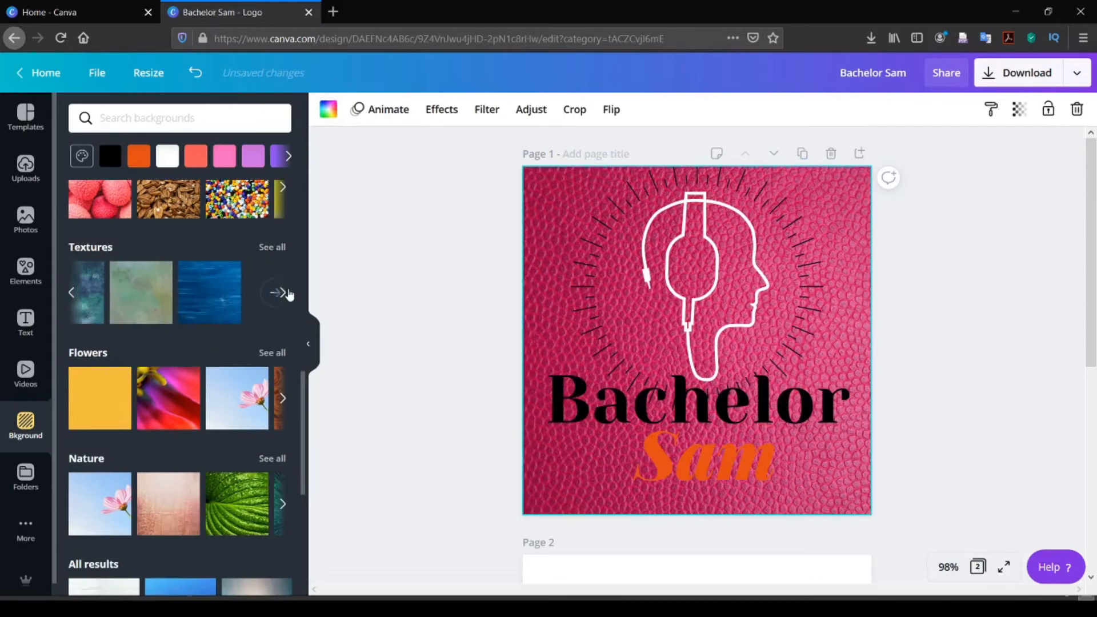
left_click(212, 303)
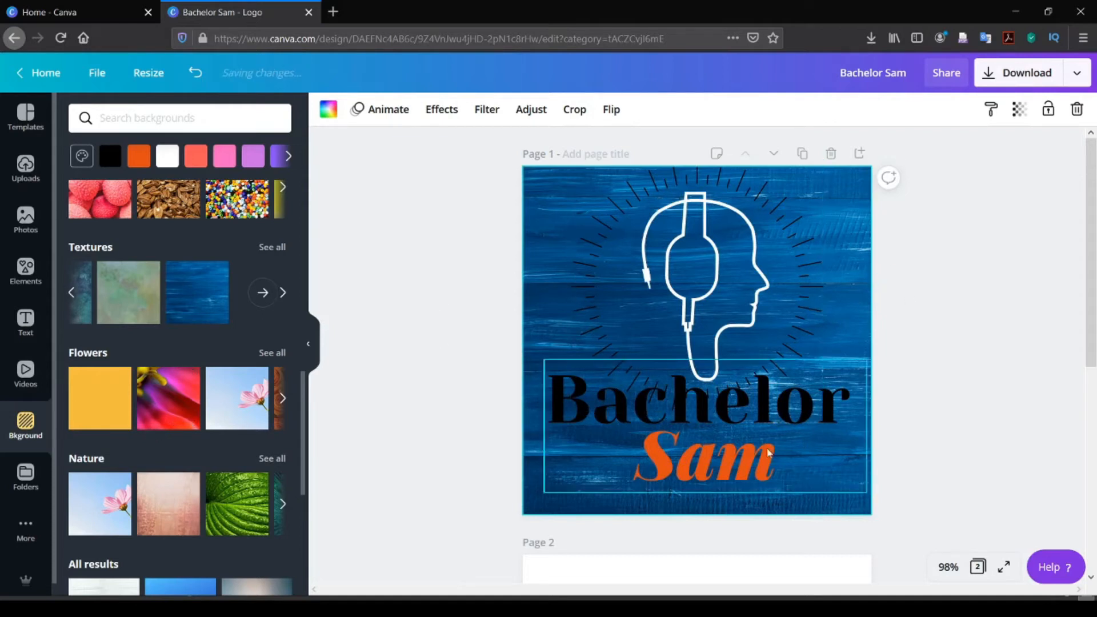
Step: Enlarge the "Bachelor Sam" text to font size 78 so it nearly spans the page width
left_click(734, 467)
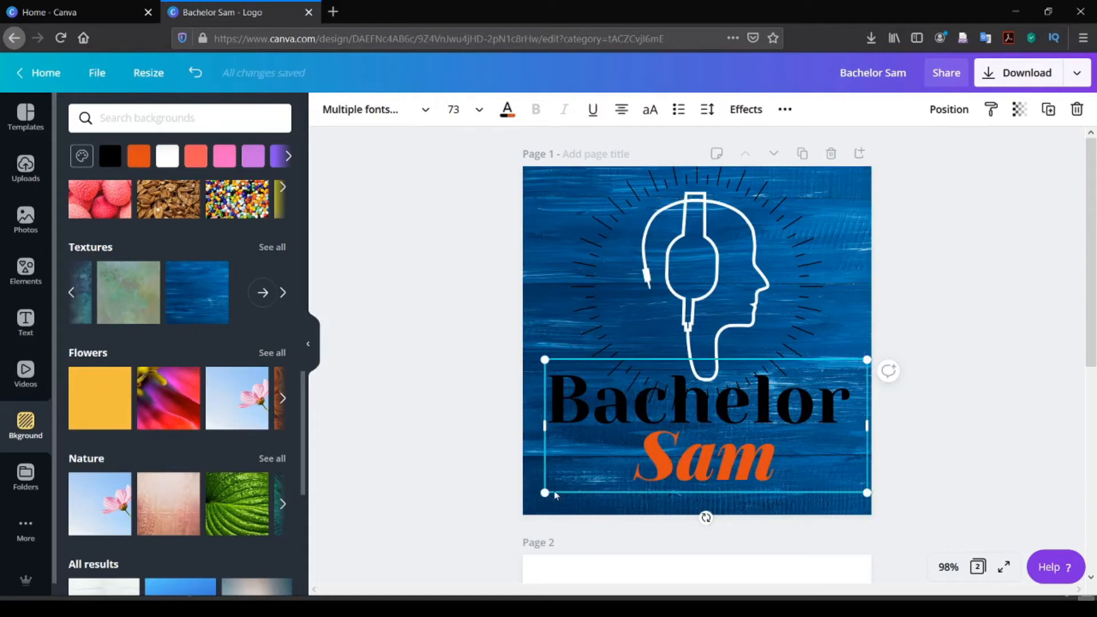
left_click_drag(545, 493, 522, 510)
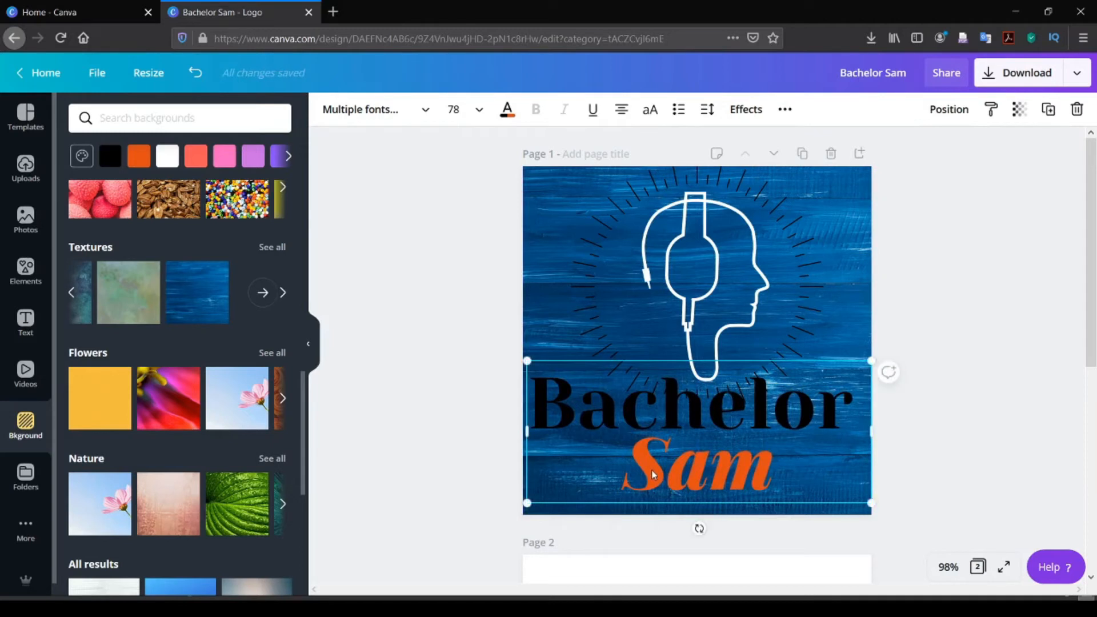
left_click(592, 299)
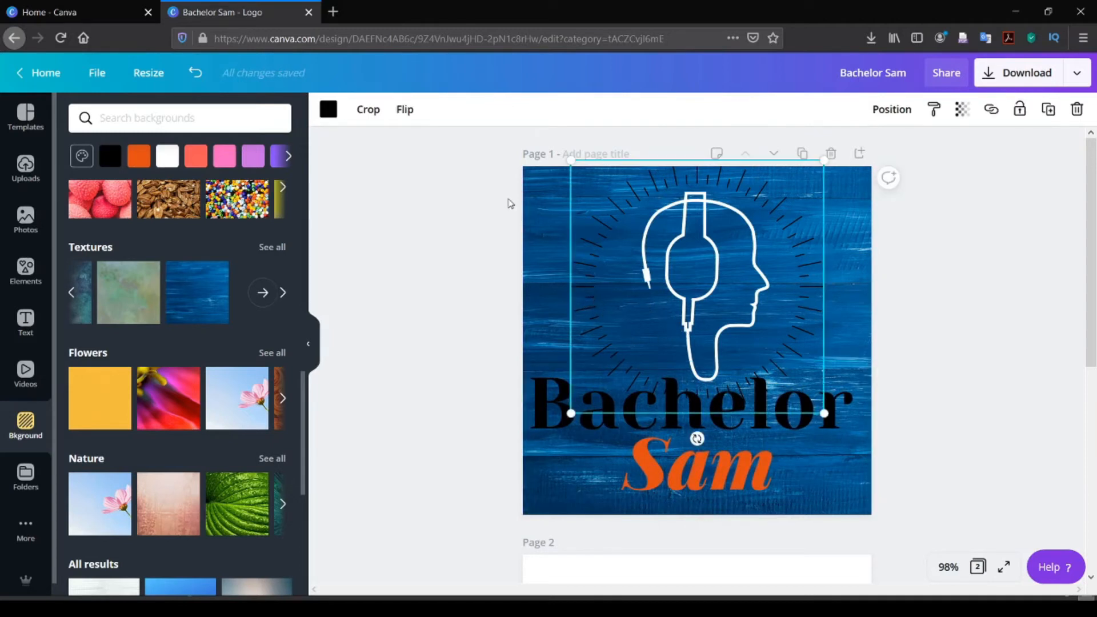
left_click(855, 242)
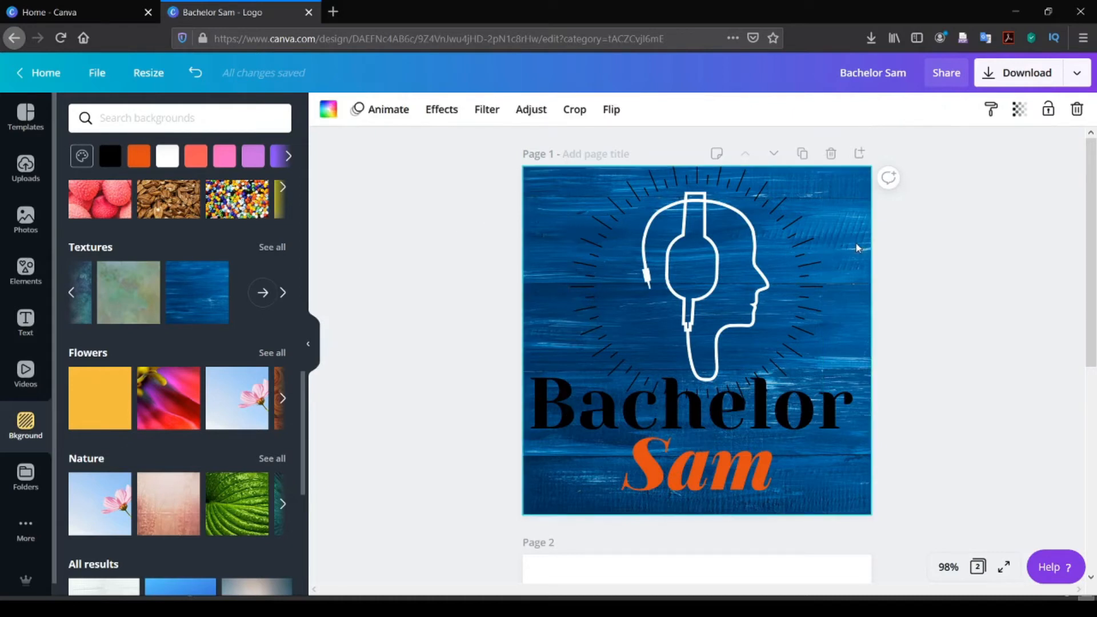
Step: Download all pages as PNG at 3x size (1500 x 1500 px) with a transparent background
left_click(1000, 81)
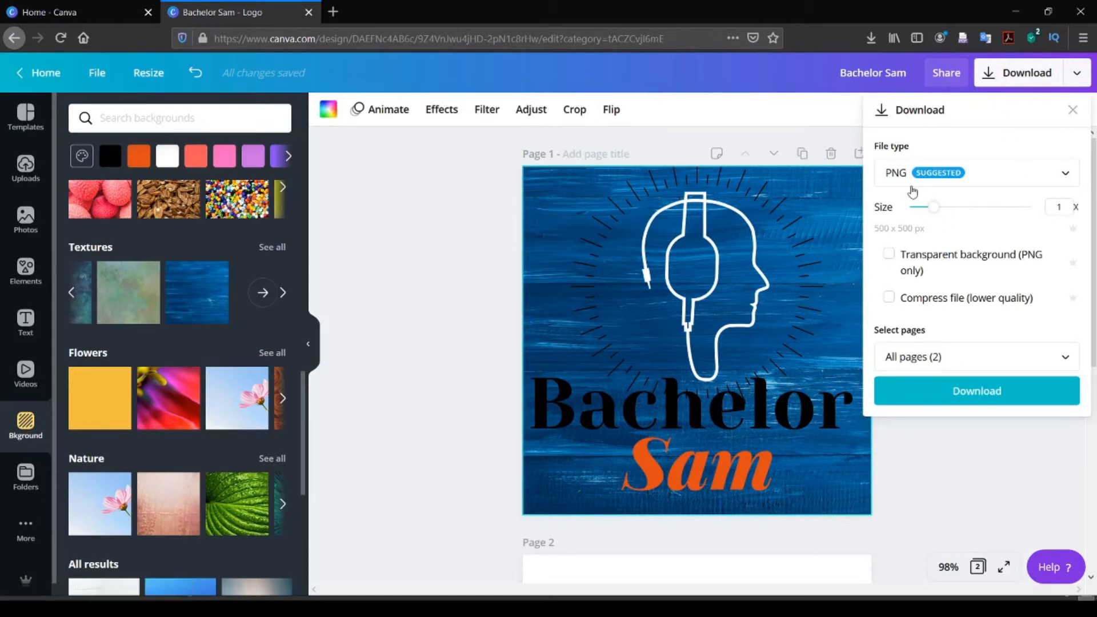
left_click_drag(934, 208, 1044, 213)
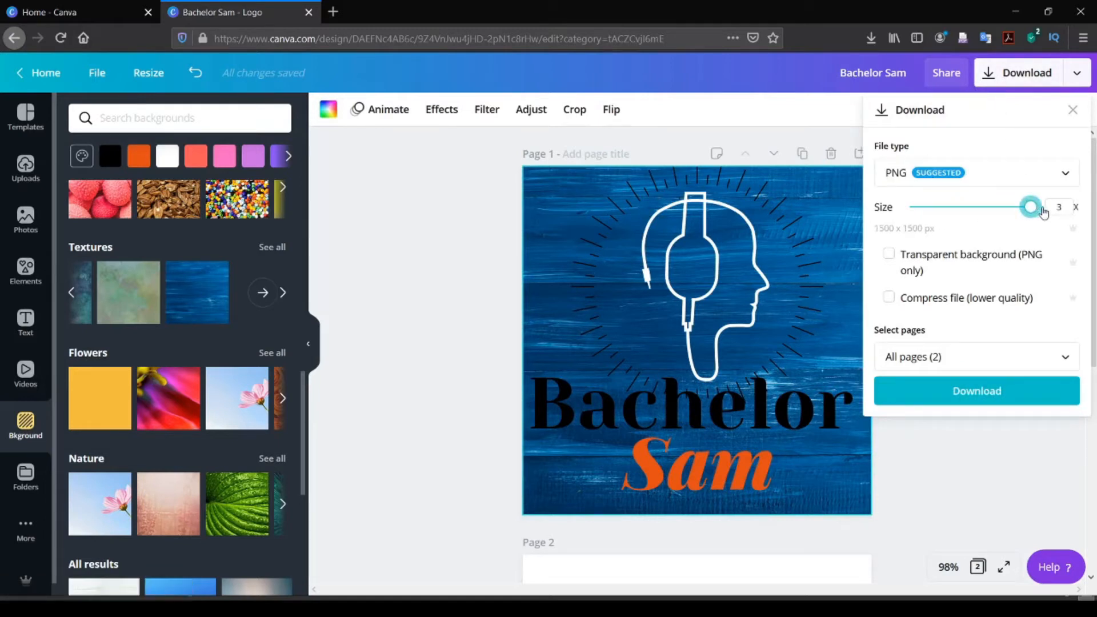
left_click(890, 255)
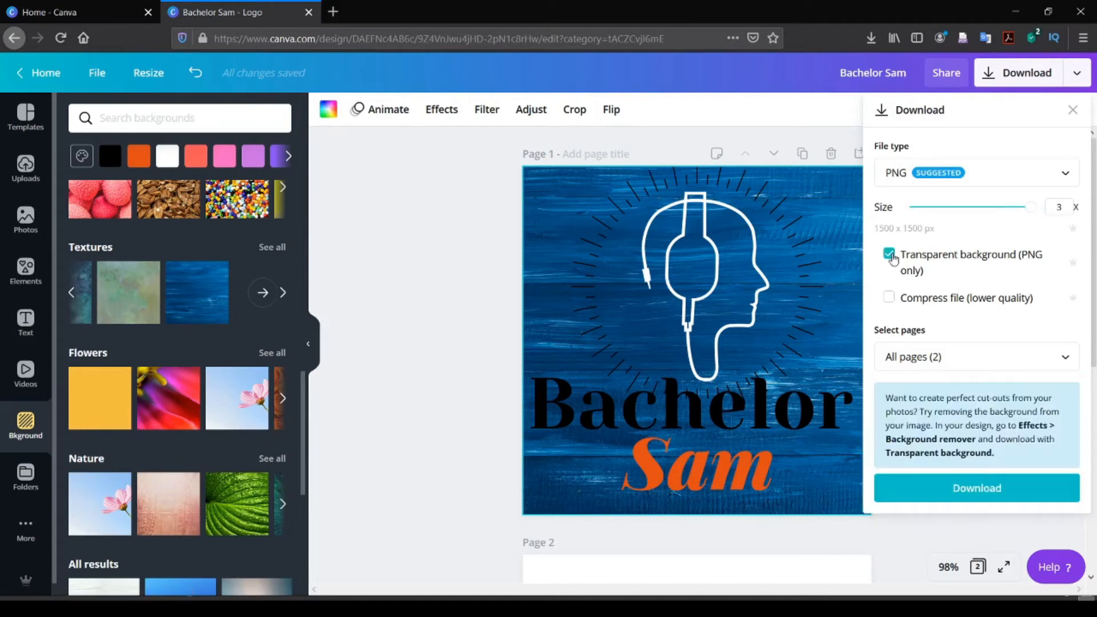
left_click(970, 493)
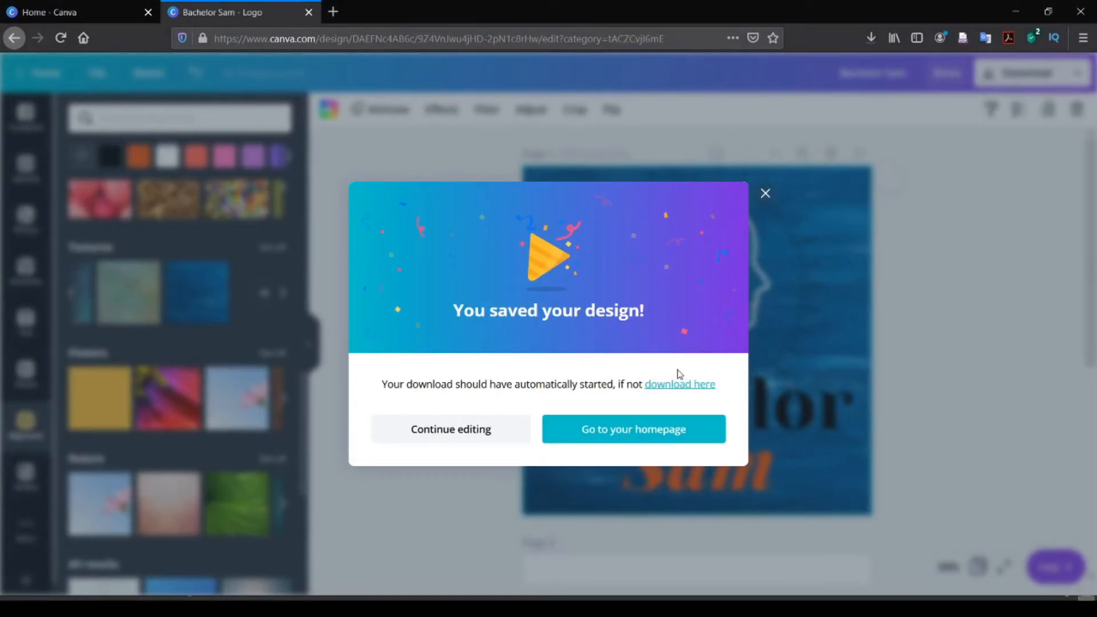
left_click(764, 196)
Step: Delete page 2 with the leftover "Subway Scares" template text
scroll(737, 433, "down", 4)
left_click(741, 425)
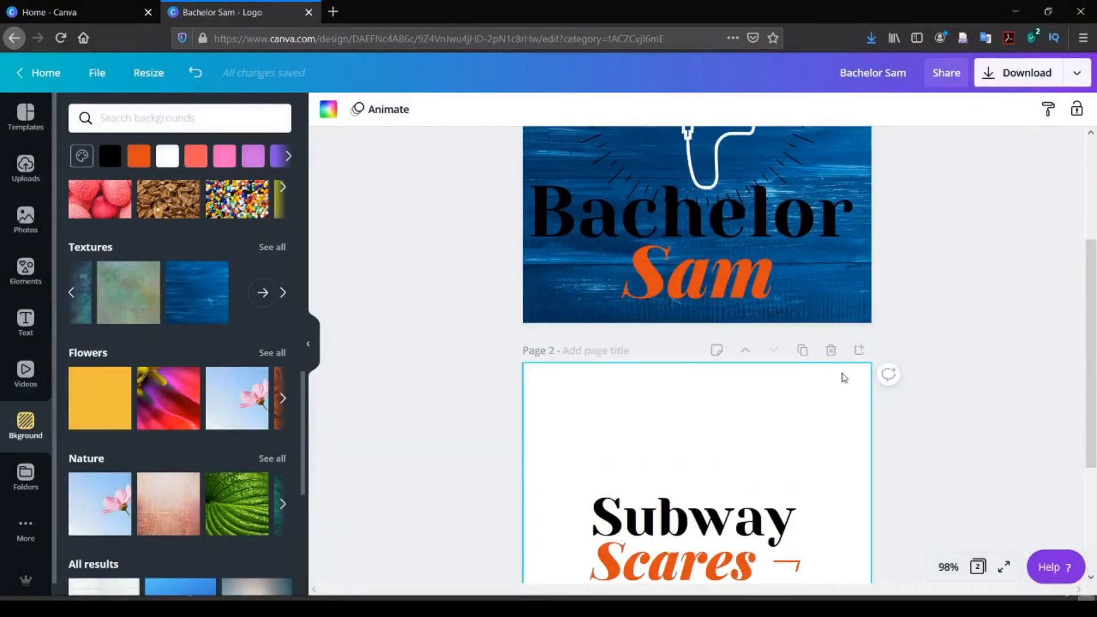
left_click(832, 349)
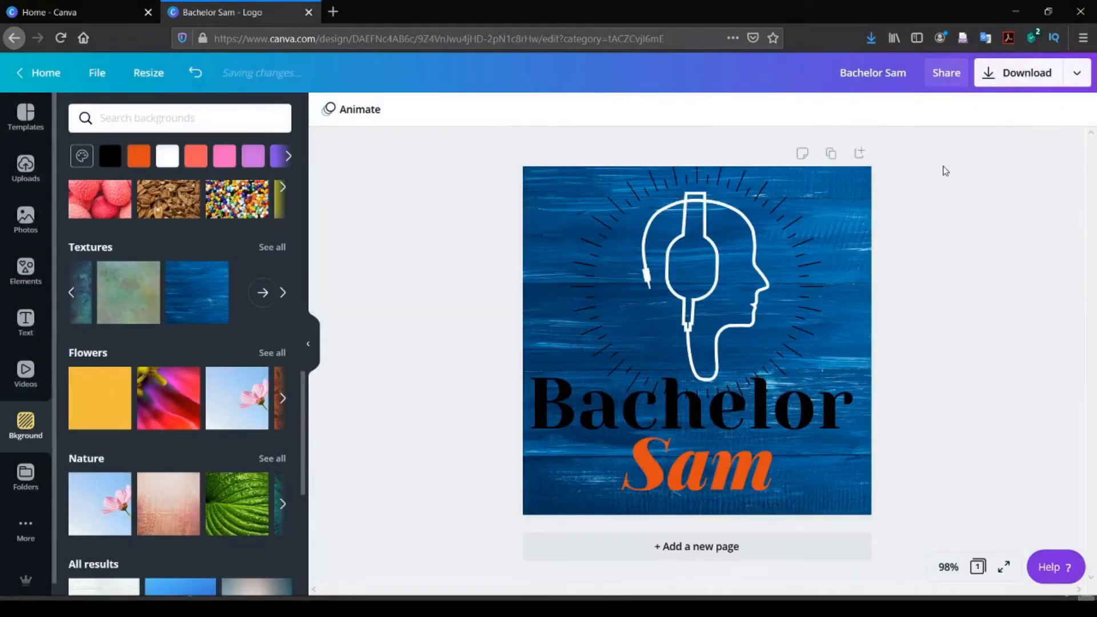
Step: Download the single-page logo as a 3x PNG (1500 x 1500 px) with a transparent background
left_click(1010, 73)
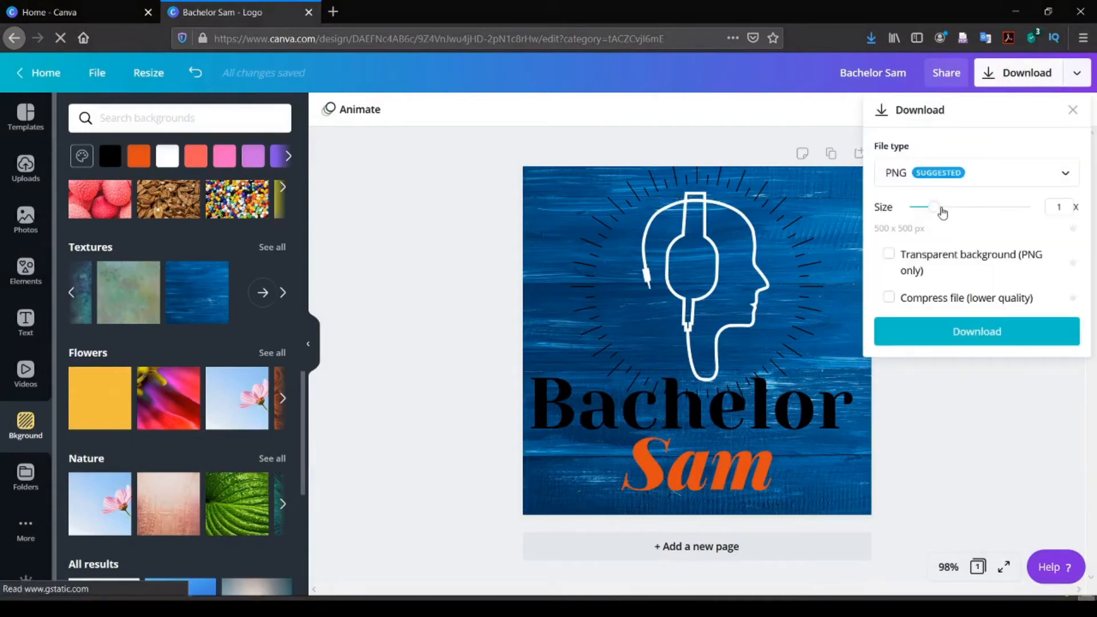
left_click_drag(949, 212, 1031, 208)
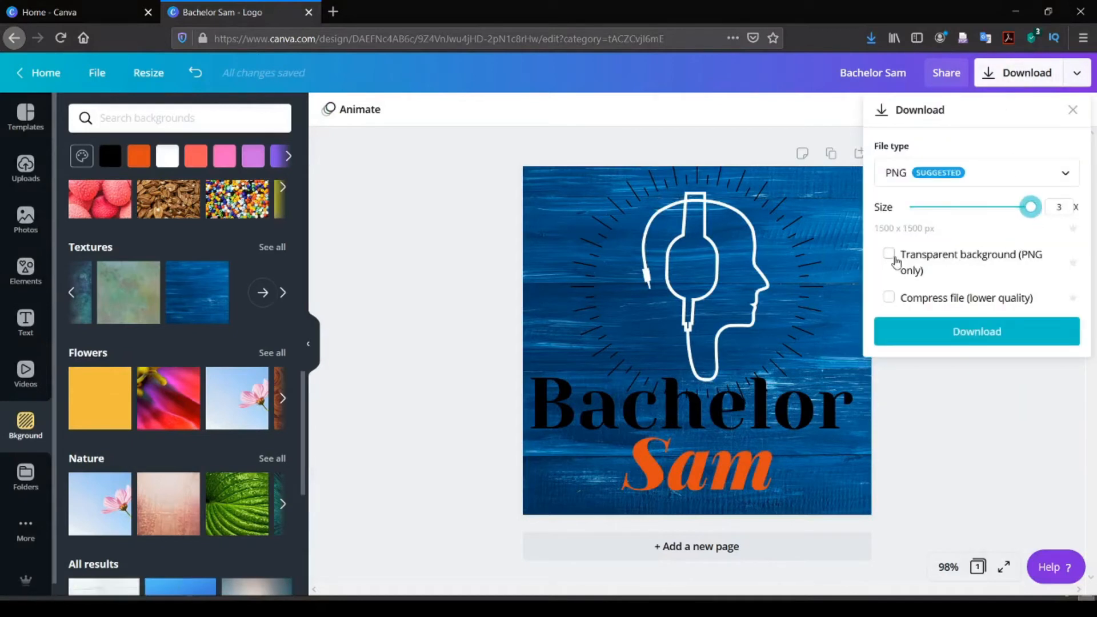
left_click(889, 255)
left_click(998, 446)
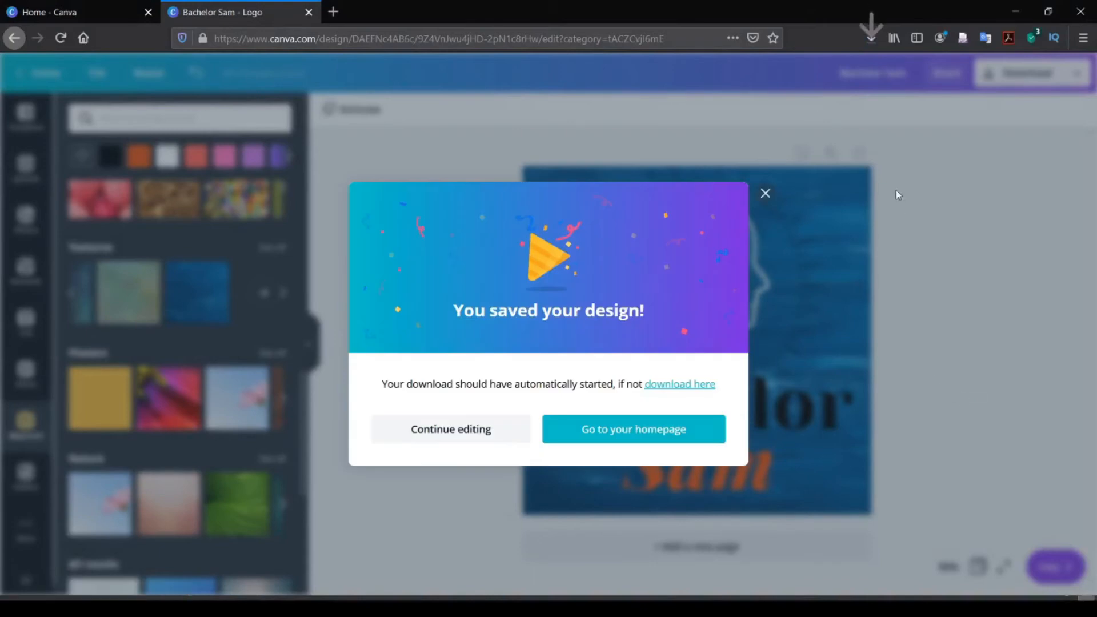
left_click(764, 193)
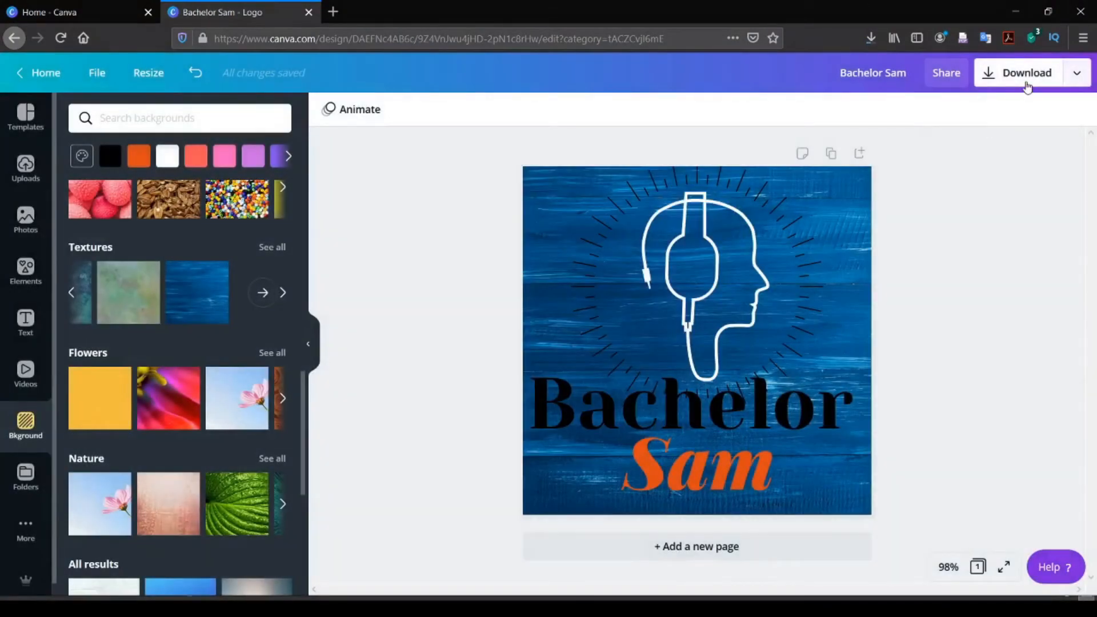
Step: Download the logo again as a 3x PNG (1500 x 1500 px), this time without the transparent background option
left_click(1025, 77)
left_click_drag(934, 207, 1031, 209)
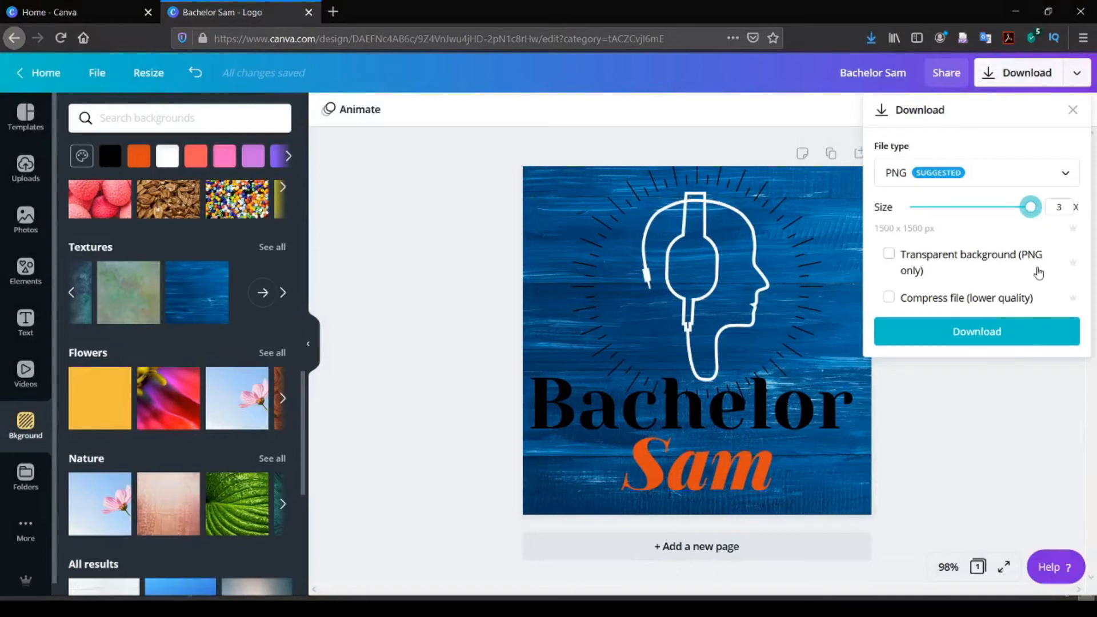
left_click(997, 344)
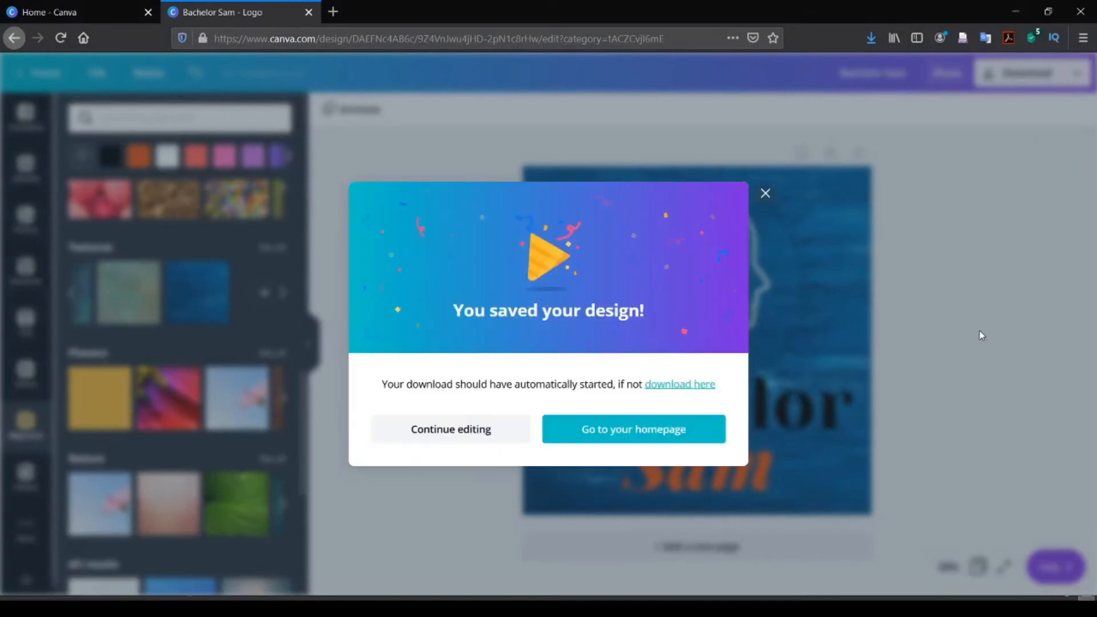
left_click(766, 194)
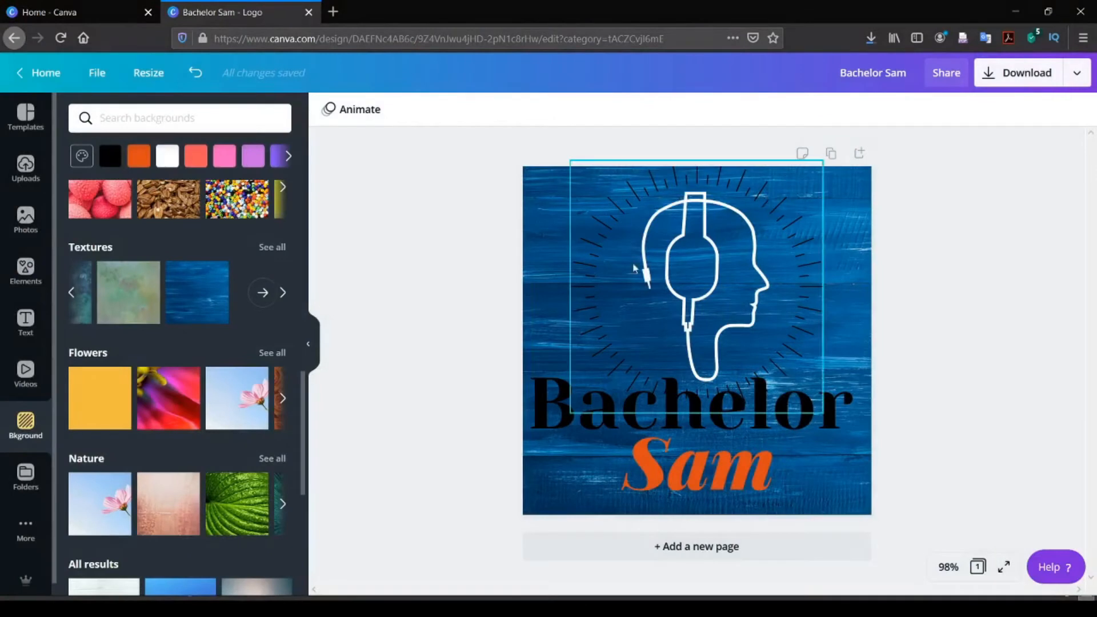
Step: Open YouTube in a new browser tab and switch to the Bachelor Sam channel account
left_click(334, 12)
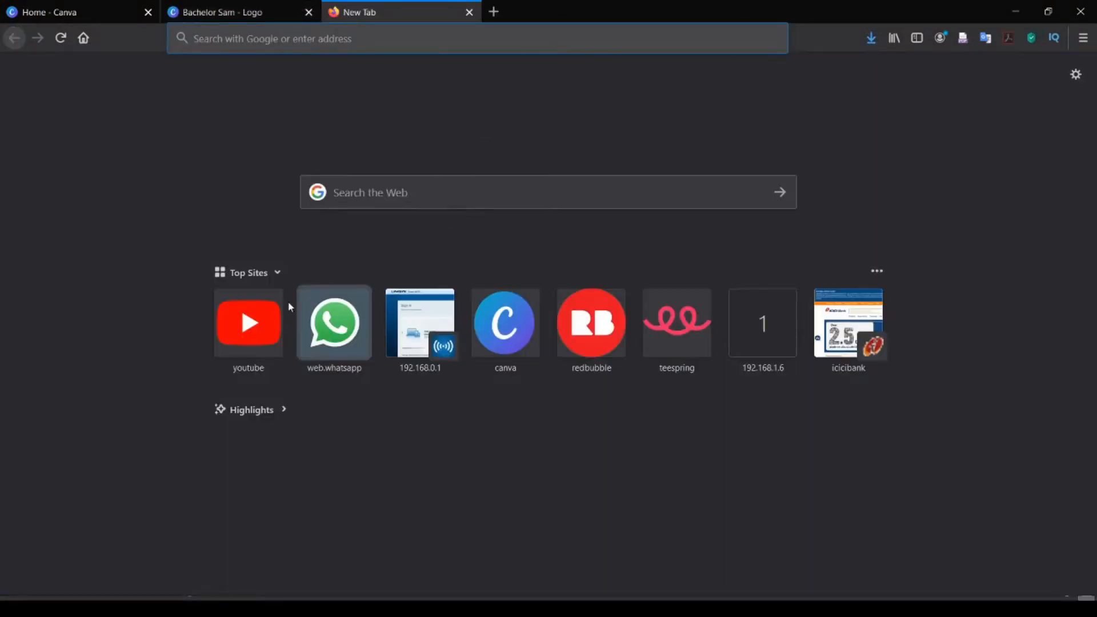
left_click(241, 308)
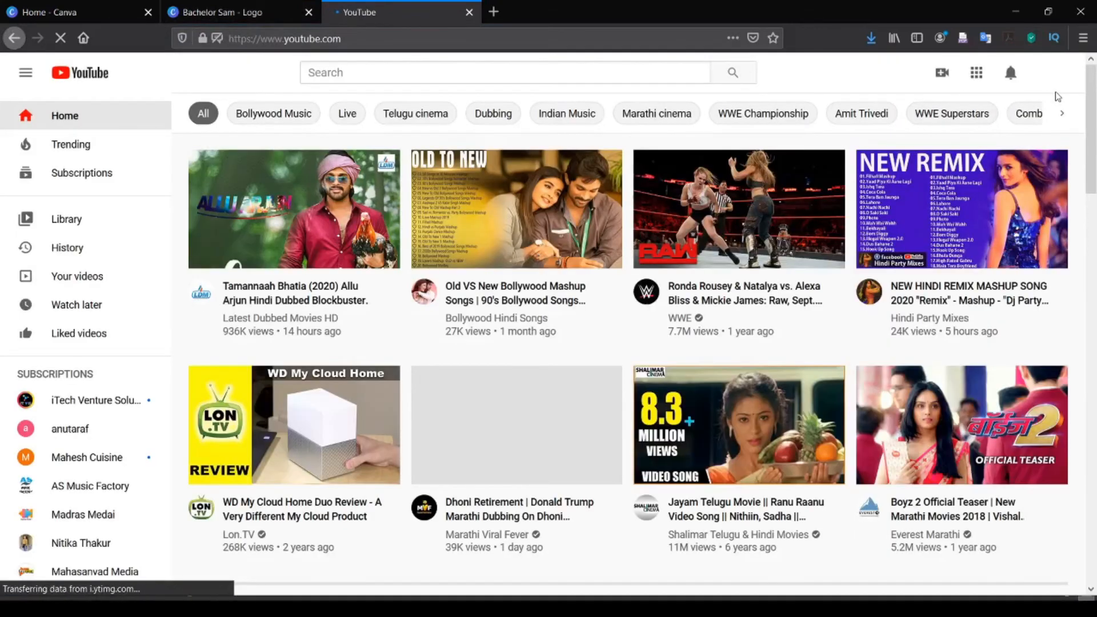
left_click(1054, 74)
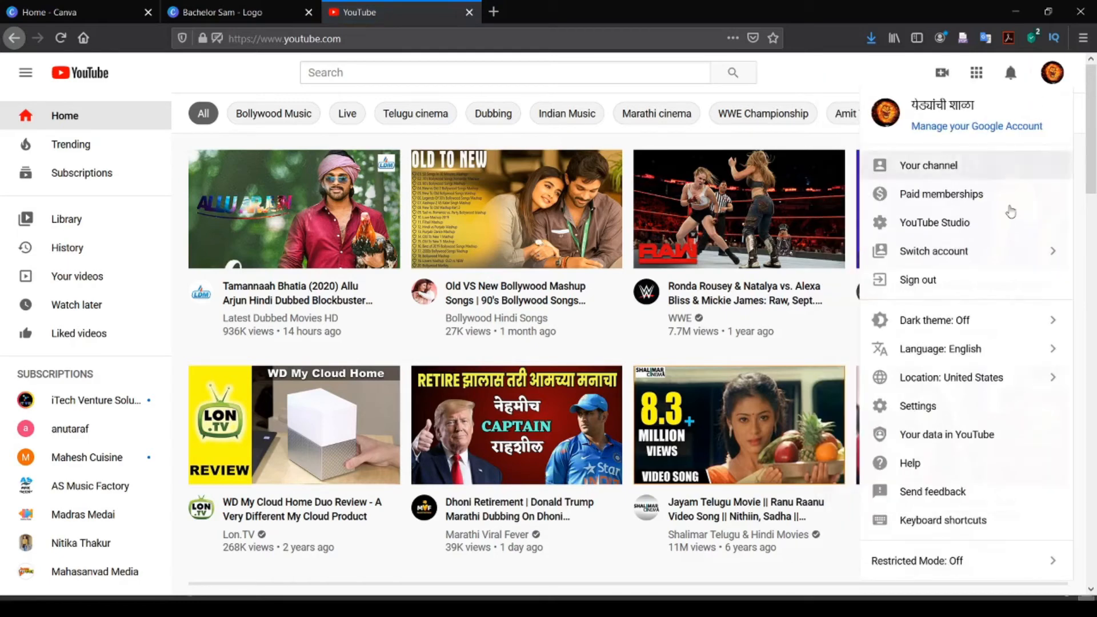
left_click(1003, 260)
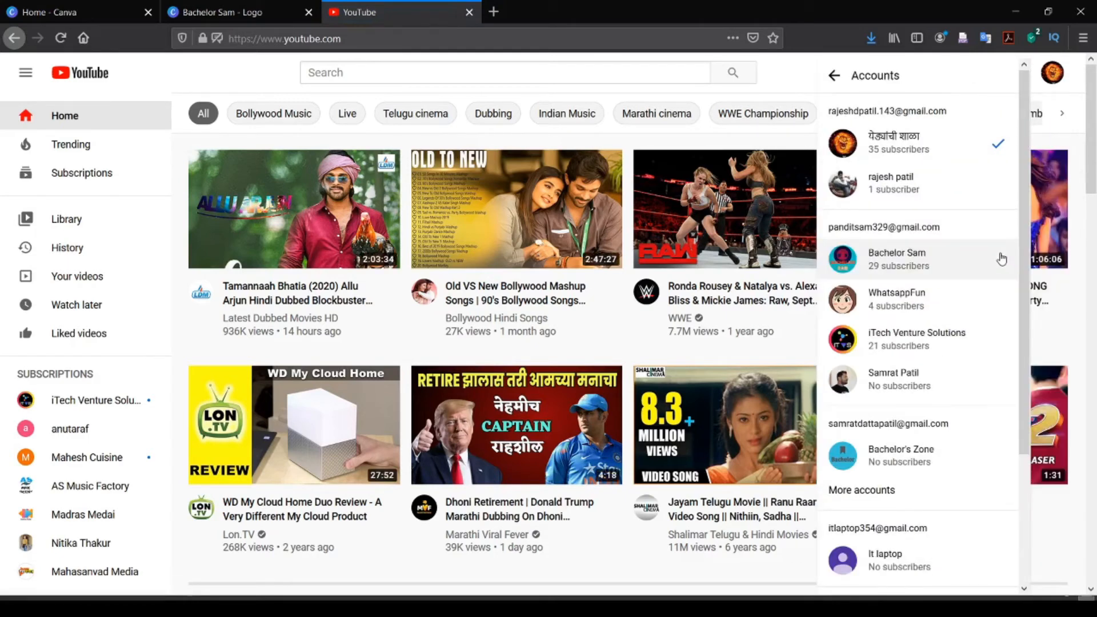
left_click(889, 262)
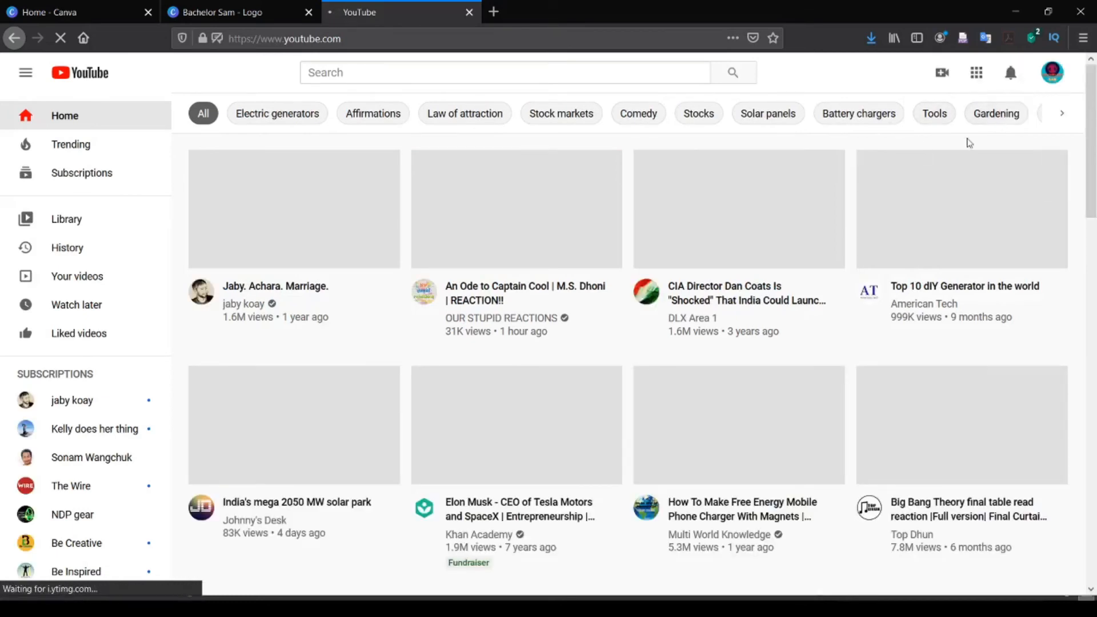
Step: Go through YouTube Studio to the Bachelor Sam channel page and open its channel customization view
left_click(1056, 79)
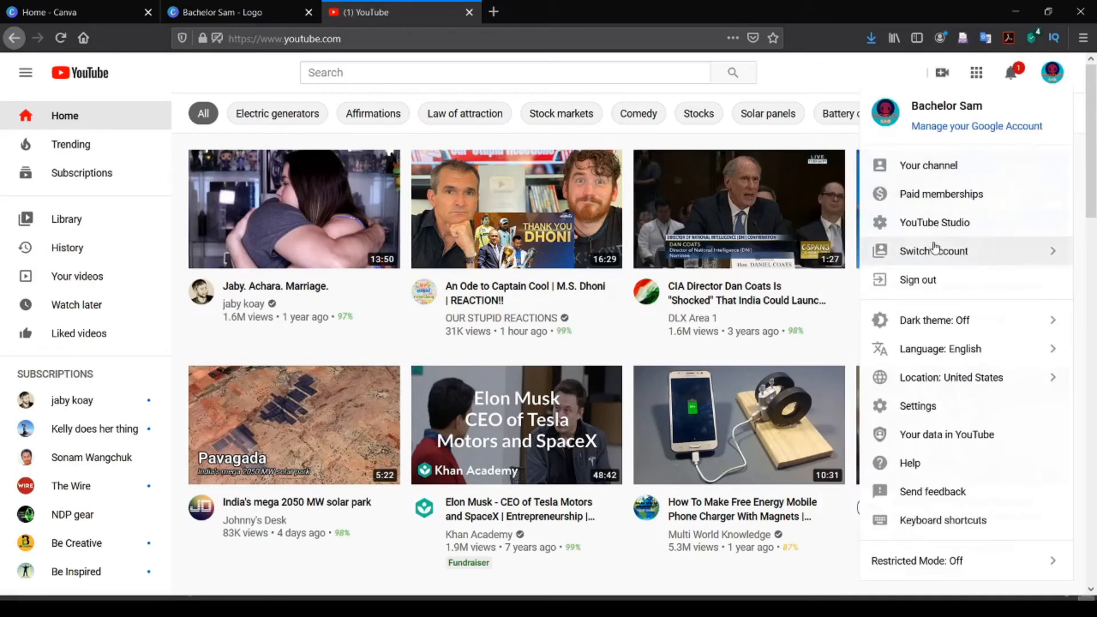
left_click(937, 224)
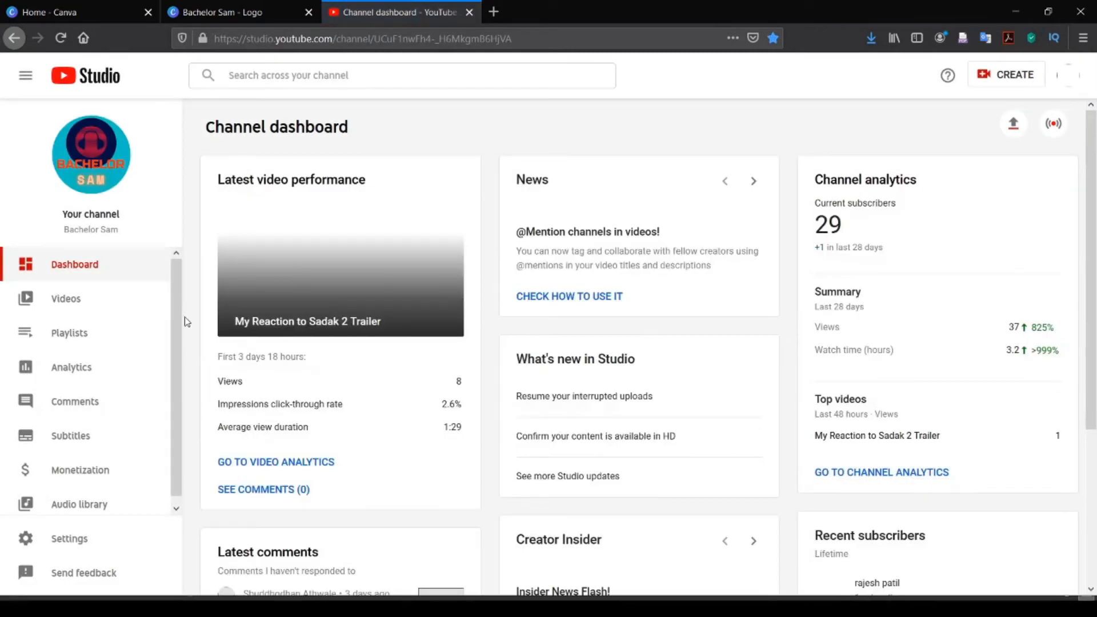
left_click(92, 161)
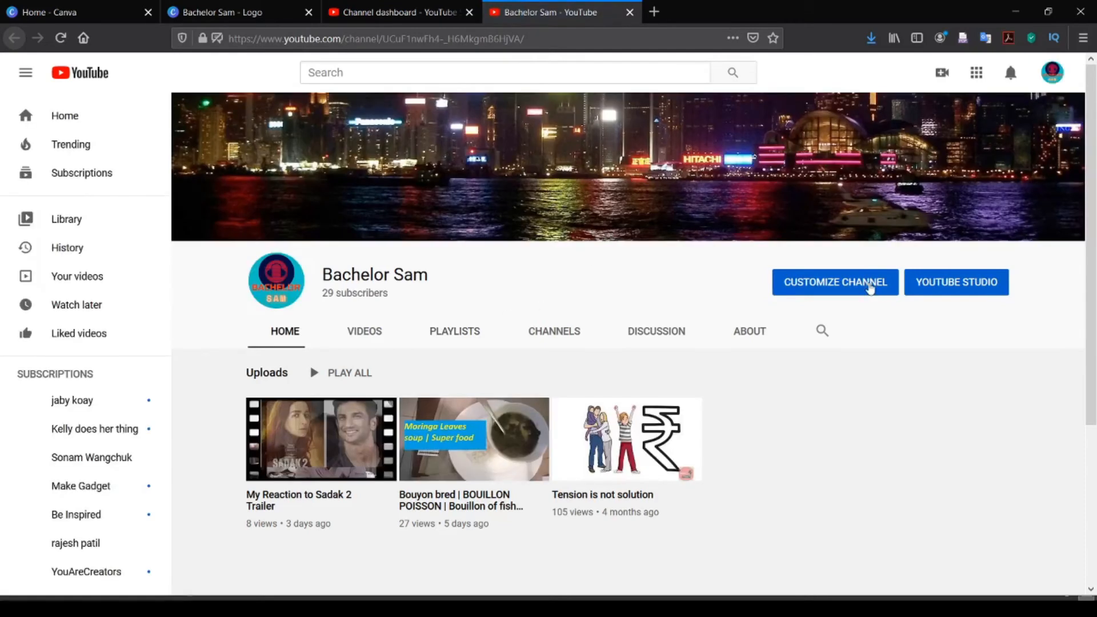
left_click(847, 285)
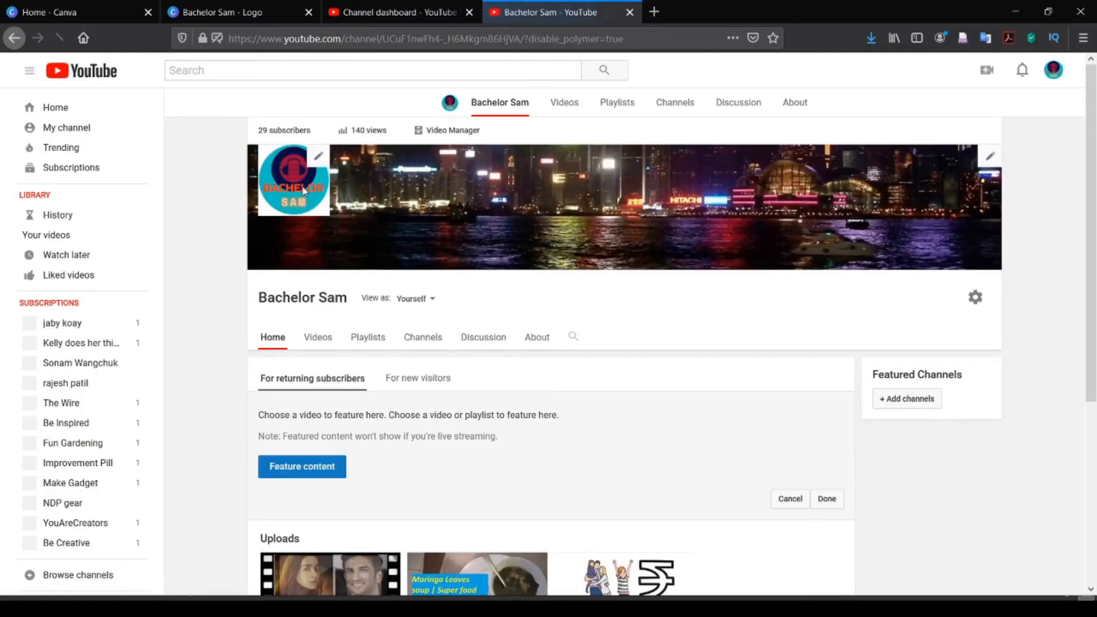
Step: Start editing the channel icon and upload Bachelor Sam.png from the computer as the new profile photo
left_click(317, 128)
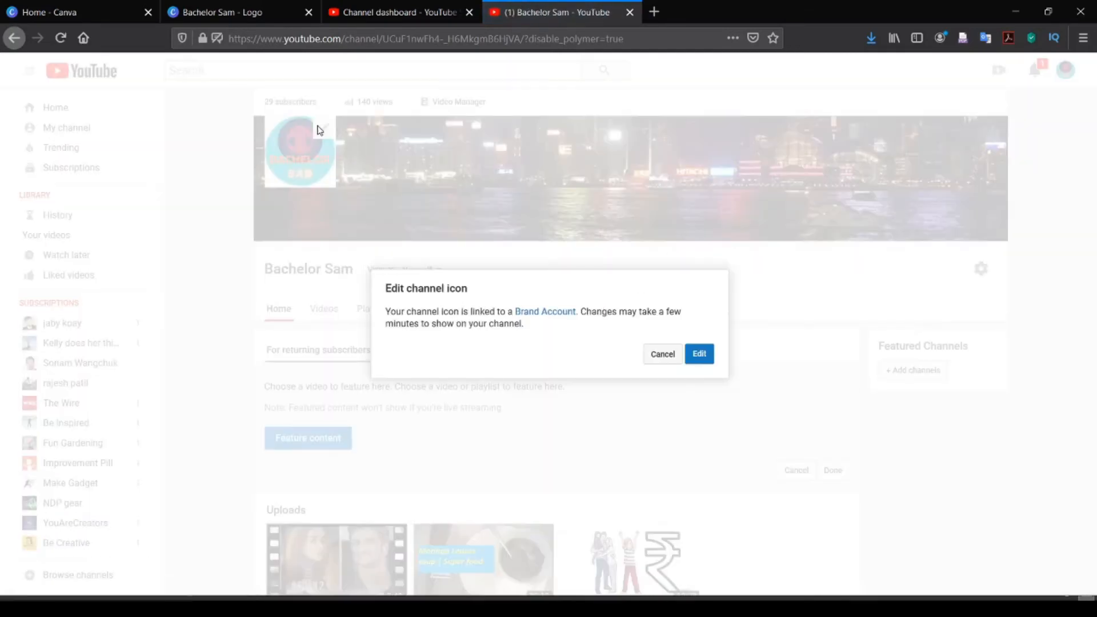
left_click(697, 353)
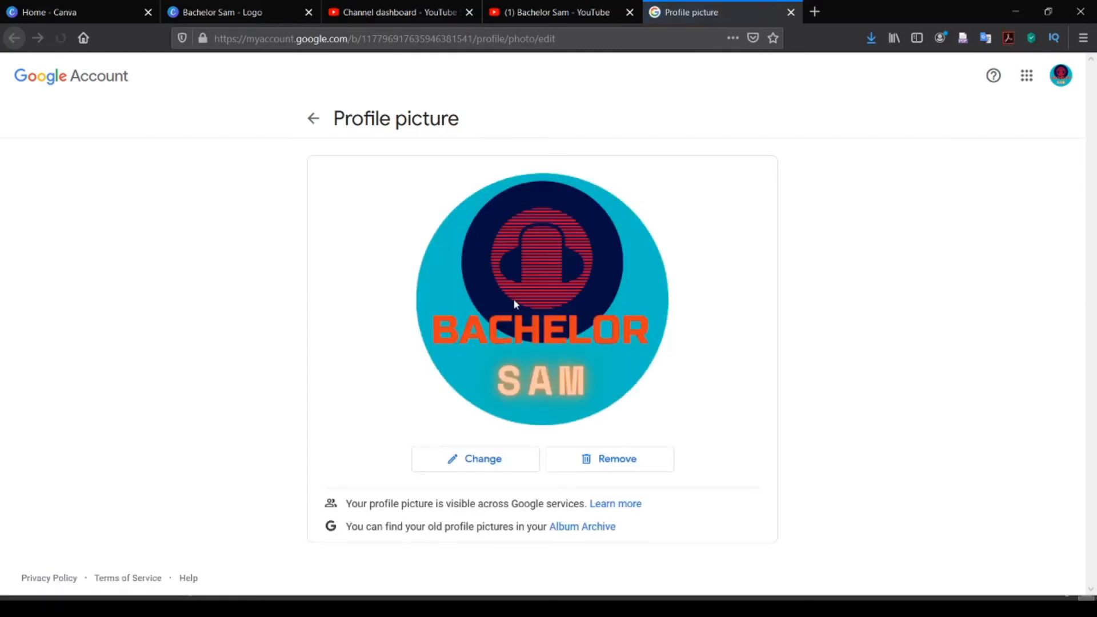
left_click(482, 460)
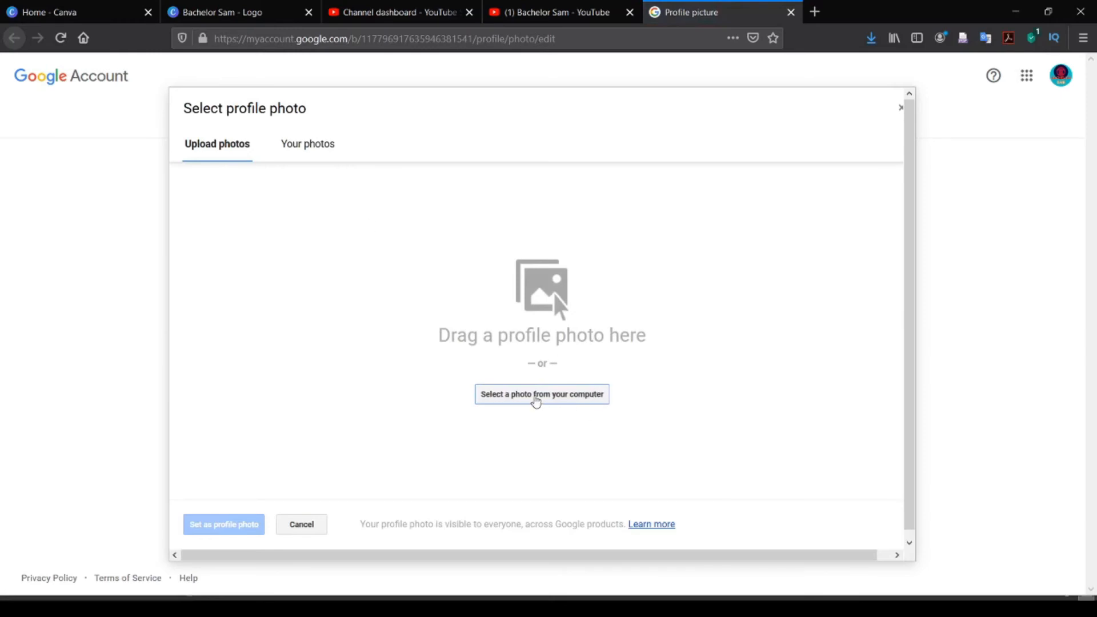
left_click(534, 397)
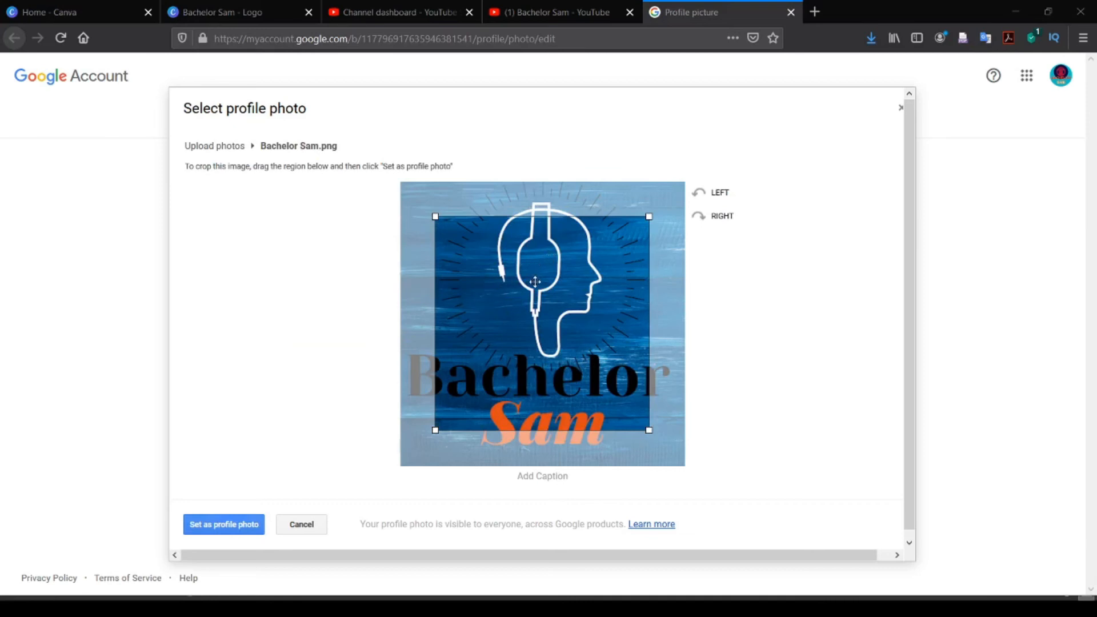
Step: Set the uploaded logo as the profile photo with the crop enlarged to nearly the whole image, and reload the channel customization page
left_click_drag(650, 217, 680, 184)
left_click_drag(436, 431, 395, 482)
left_click_drag(487, 377, 485, 367)
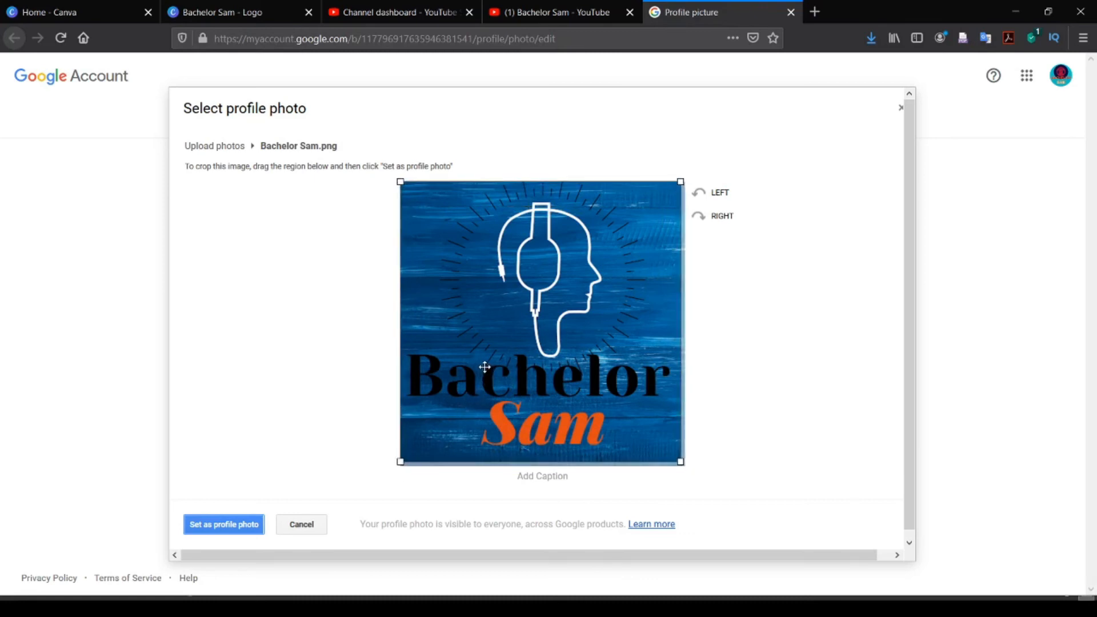
left_click(241, 525)
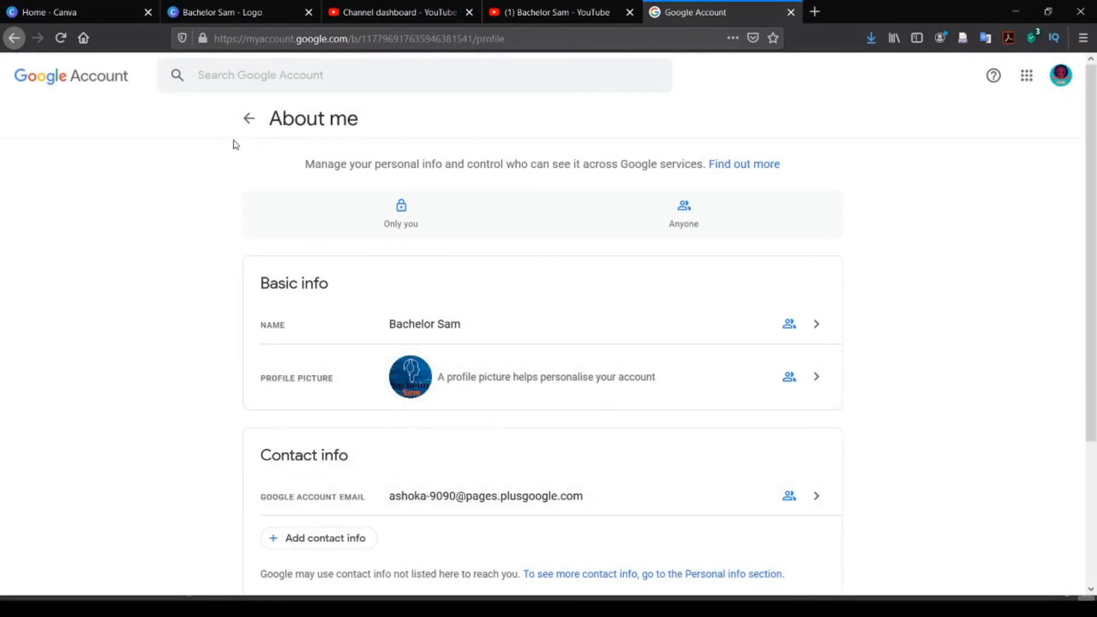
left_click(792, 11)
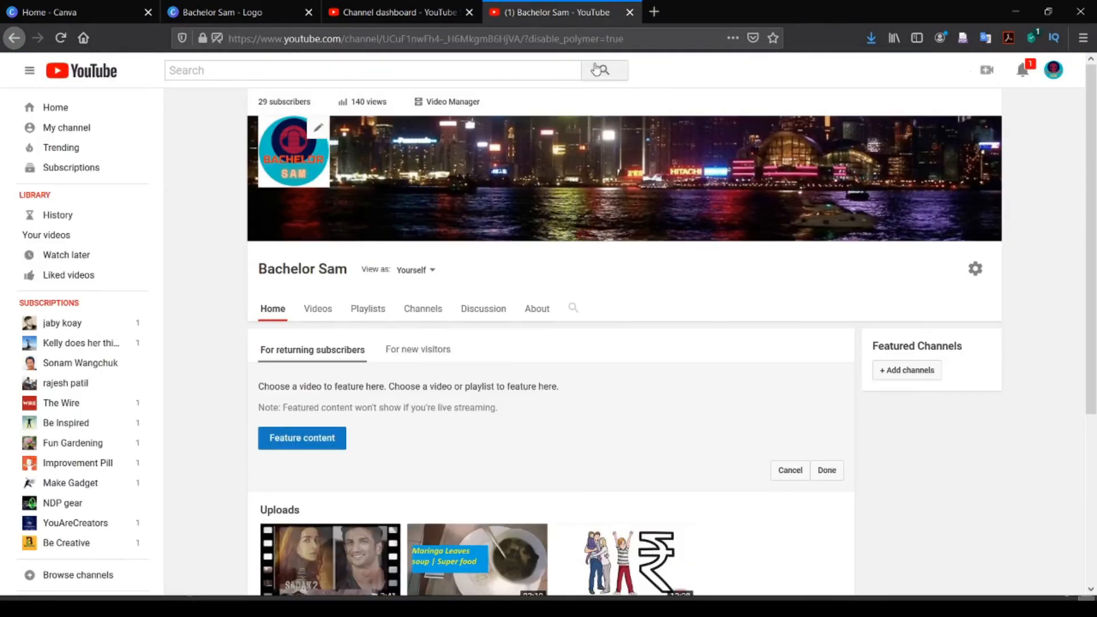
key("F5")
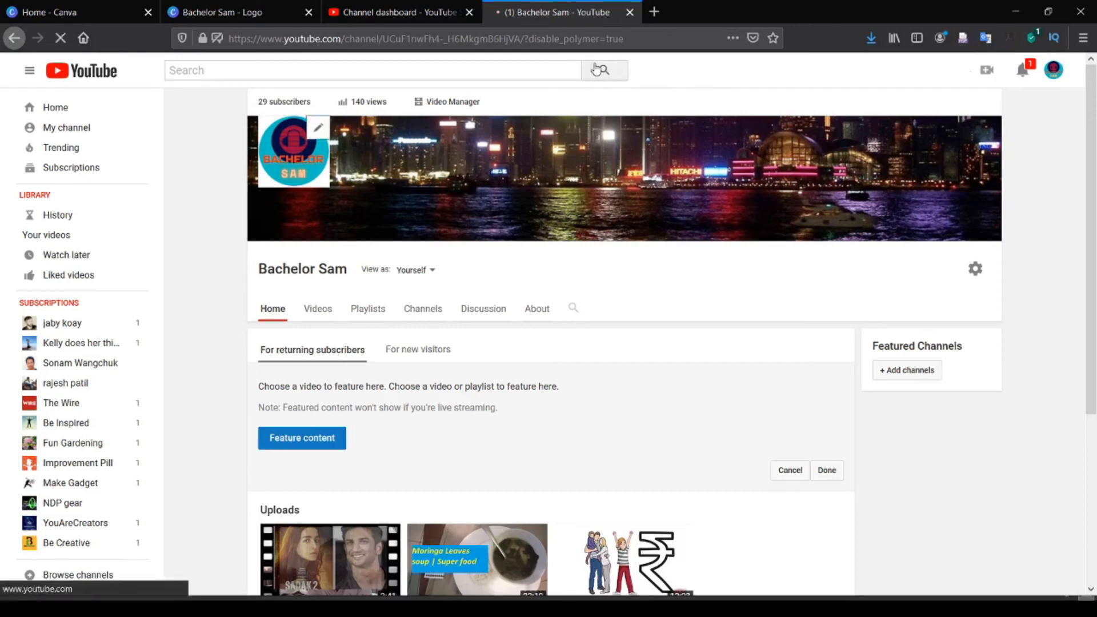